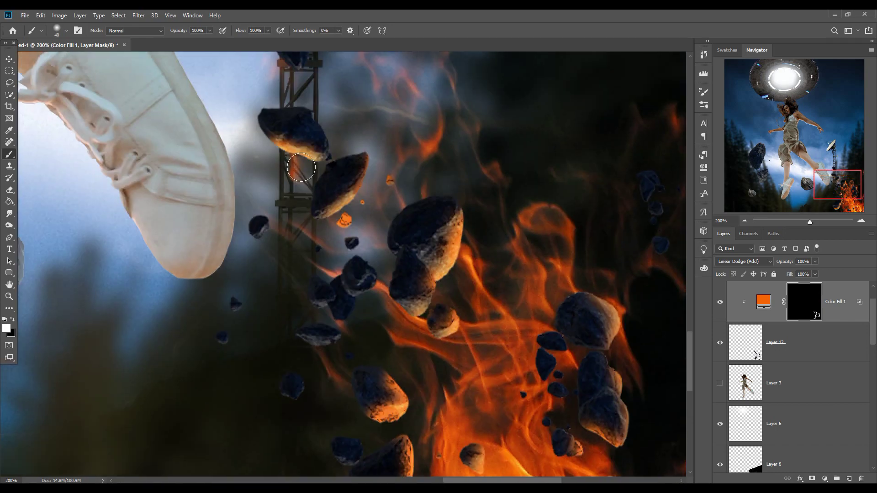
Step: Paint orange glow onto the edges of the small floating rocks around the fire on the Color Fill 1 mask
left_click_drag(367, 273, 322, 340)
mouse_move(337, 424)
left_mouse_down()
mouse_move(360, 386)
mouse_move(345, 262)
left_mouse_up()
left_click_drag(379, 358, 375, 382)
left_click_drag(456, 182, 405, 341)
left_click_drag(599, 219, 602, 183)
Step: Create a new layer above the rock between the woman's shoes, set to Linear Dodge (Add) and clipped to the rock
mouse_move(247, 386)
left_mouse_down()
mouse_move(360, 229)
mouse_move(610, 334)
left_mouse_up()
key("v")
left_click(256, 196)
left_click(849, 479)
key("alt+shift+w")
right_click(840, 451)
left_click(784, 232)
Step: Add a bright orange Solid Color fill clipped to the rock between the shoes
left_click(825, 478)
left_click(812, 316)
left_click(630, 348)
left_click(619, 242)
key("Return")
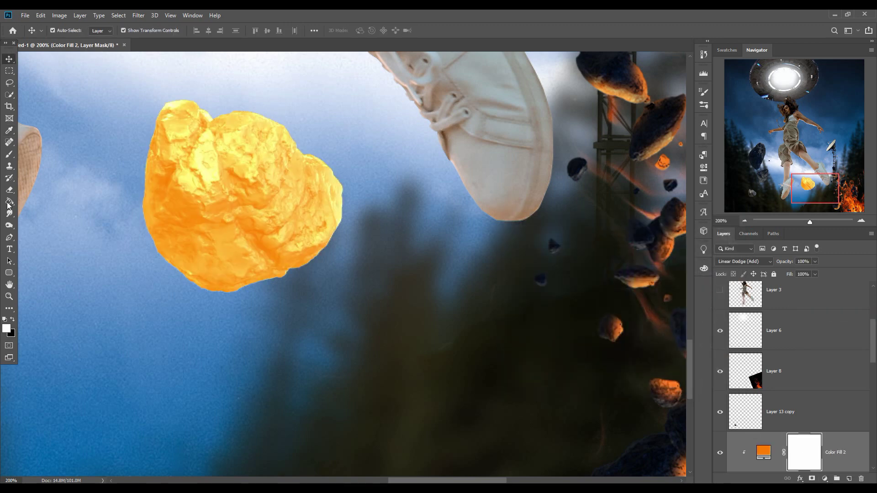
Step: Invert the orange fill's mask and paint the glow back along the rock's lower and right edges
key("b")
key("ctrl+i")
mouse_move(352, 234)
left_mouse_down()
mouse_move(286, 263)
mouse_move(177, 251)
left_mouse_up()
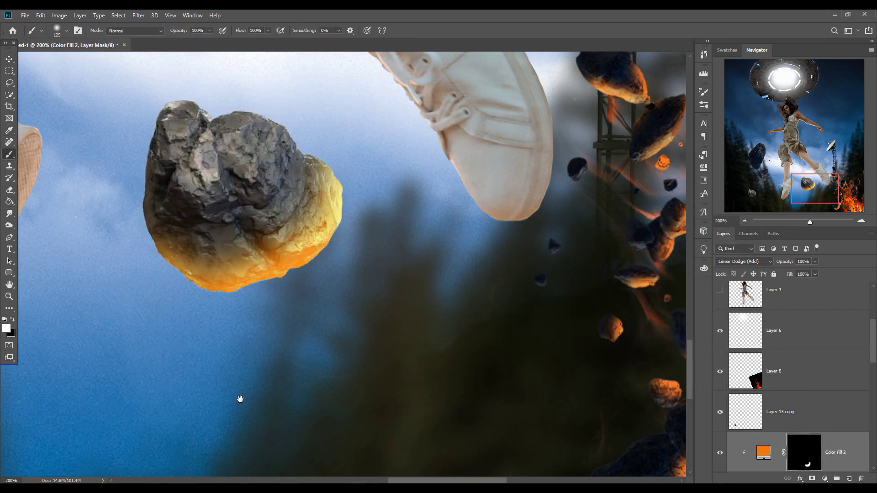
Step: Lasso a small patch within the lower shoe's laces and make Layer 3 copy the active layer
left_click_drag(226, 383, 673, 303)
key("l")
left_click_drag(326, 146, 327, 143)
scroll(749, 306, "up", 4)
left_click(749, 306)
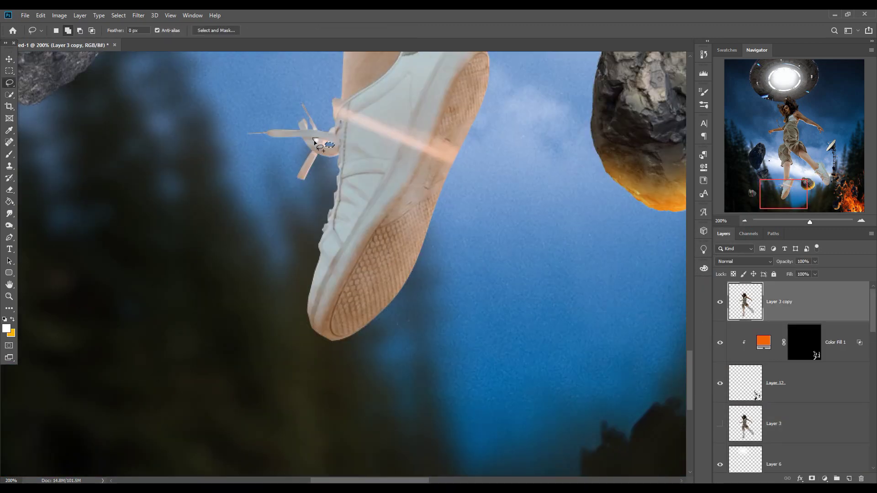
Step: Add an orange Solid Color fill clipped to the small lower-left rock, with the Linear Dodge (Add) blend mode
key("v")
left_click_drag(293, 429, 604, 305)
left_click(211, 125)
left_click(824, 478)
left_click(817, 317)
left_click(619, 242)
key("Return")
left_click(744, 261)
left_click(730, 347)
Step: Invert the fill's mask and paint the orange glow back along the small rock's lower-right edge
left_click(804, 452)
key("b")
key("ctrl+i")
left_click_drag(205, 146, 280, 206)
Step: Create a new layer clipped to the two large rocks left of the woman and set it to Linear Dodge (Add)
key("ctrl+0")
key("v")
left_click(245, 322)
left_click(849, 478)
right_click(807, 444)
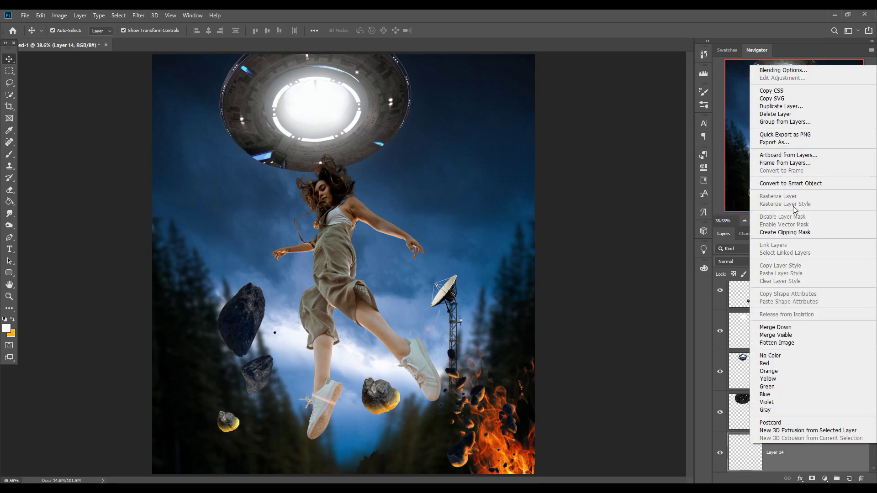
left_click(792, 231)
left_click(745, 261)
left_click(733, 347)
Step: Add an orange Solid Color fill over the two large left rocks, sampling the colour from the fire and adjusting its hue
left_click(825, 479)
left_click(817, 317)
left_click(518, 457)
left_click_drag(634, 345, 637, 347)
left_click(712, 237)
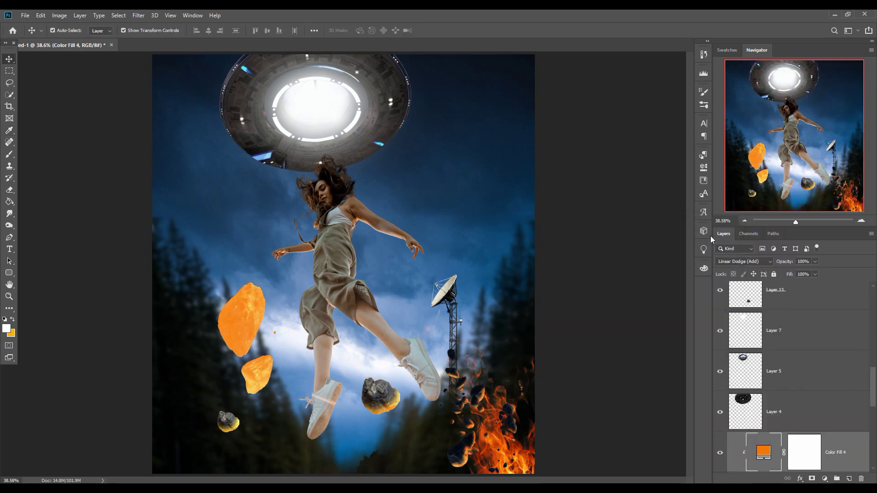
Step: Invert the fill's mask and paint the orange glow along the fire-facing edges of the two large left rocks
key("b")
key("ctrl+i")
mouse_move(271, 287)
left_mouse_down()
mouse_move(271, 336)
mouse_move(283, 357)
mouse_move(264, 357)
left_mouse_up()
key("x")
key("v")
key("ctrl+minus")
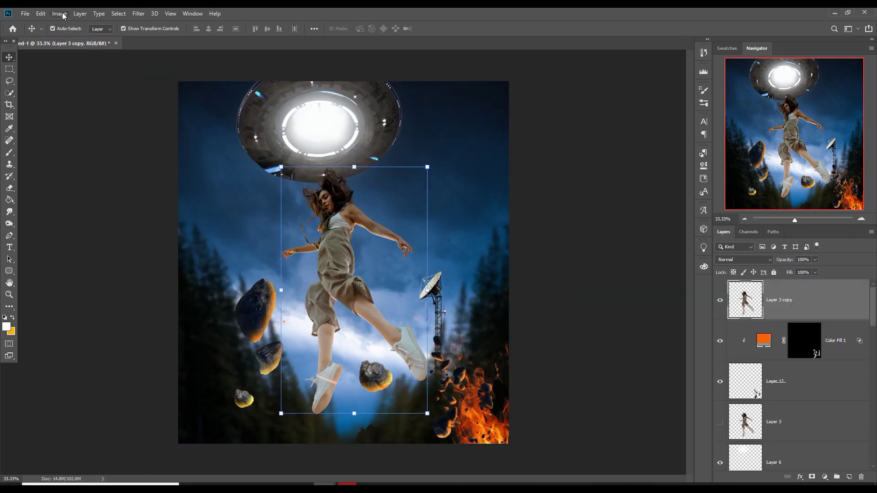
Step: Shift the midtones of the woman on Layer 3 copy toward cyan and blue with Color Balance
left_click(60, 14)
mouse_move(73, 38)
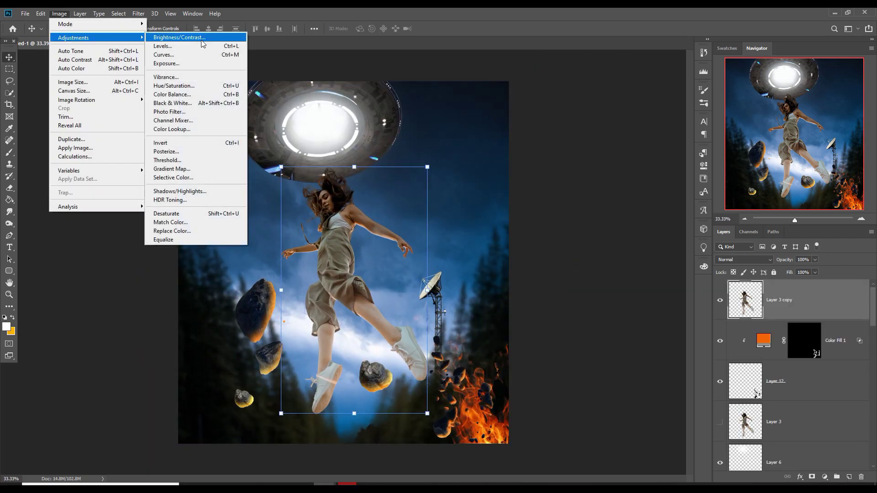
left_click(185, 94)
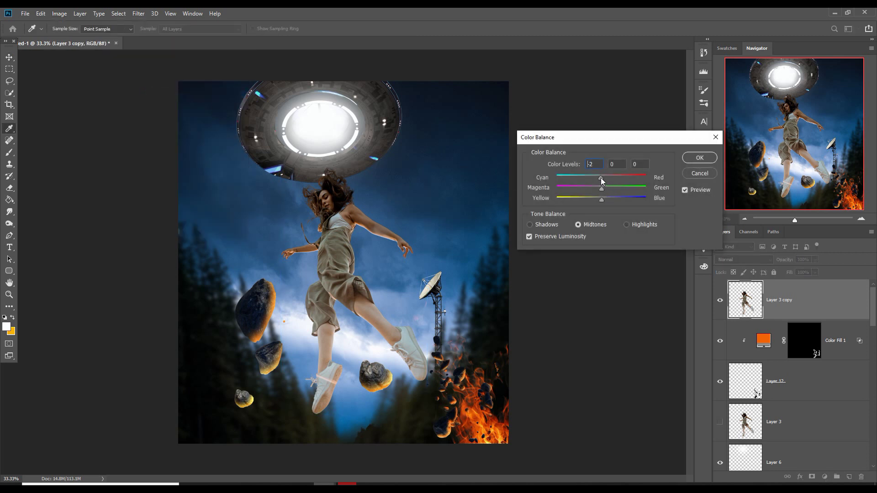
left_click_drag(612, 198, 629, 199)
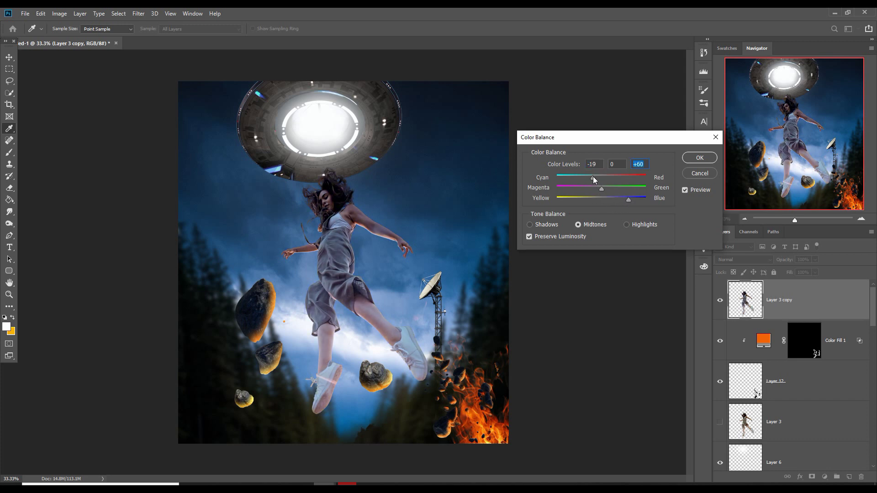
left_click_drag(591, 178, 589, 178)
left_click_drag(629, 200, 633, 199)
left_click(697, 158)
key("v")
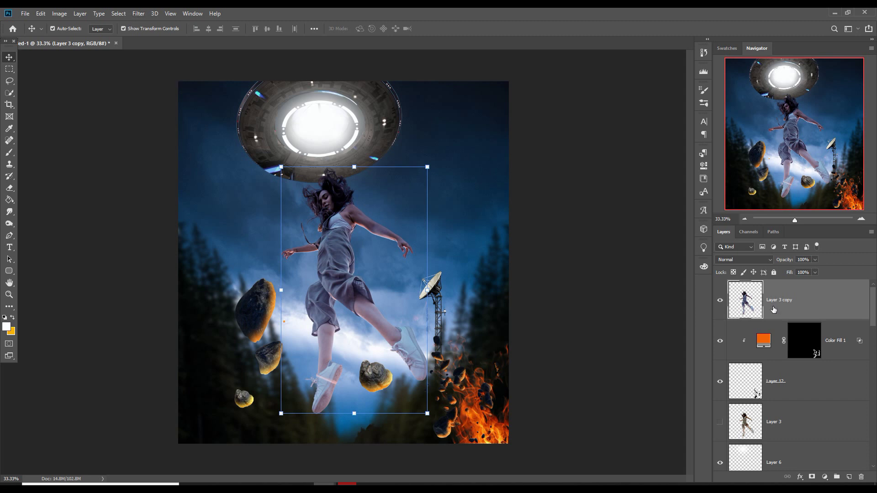
Step: Apply Color Balance to the UFO on Layer 4, setting the midtones to +51 blue and shifting them toward cyan
scroll(767, 374, "down", 5)
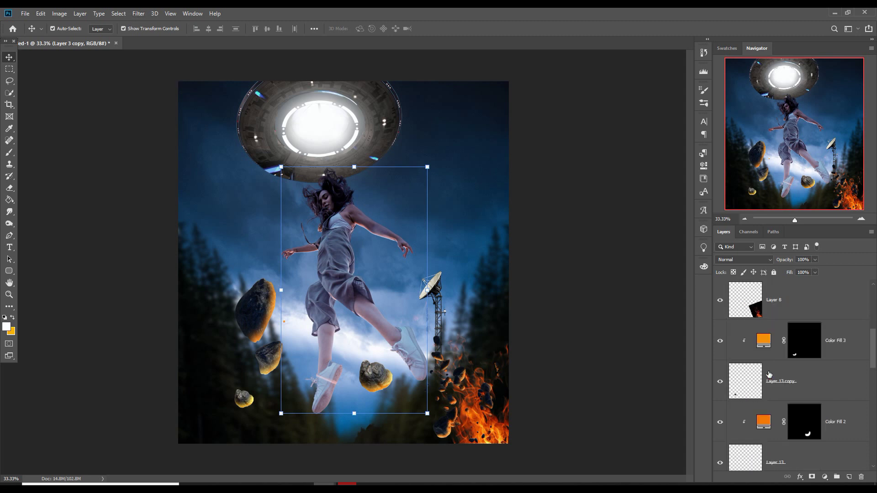
left_click(782, 376)
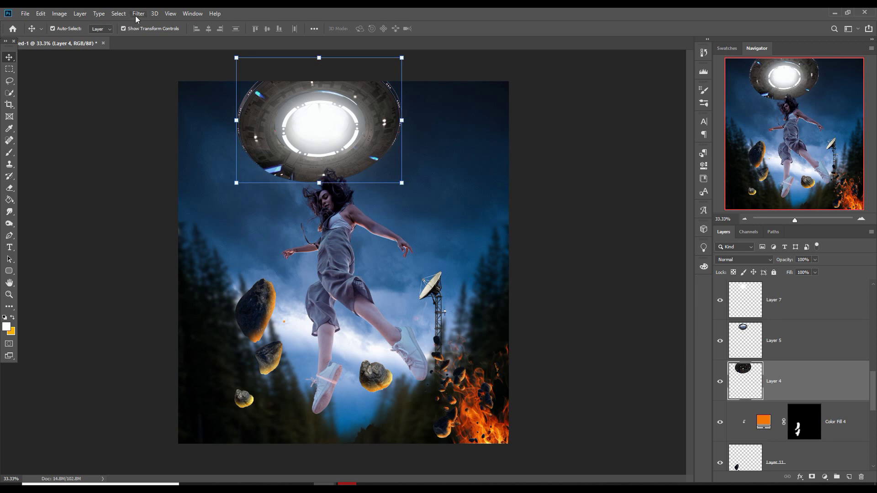
left_click(59, 13)
mouse_move(73, 38)
left_click(172, 94)
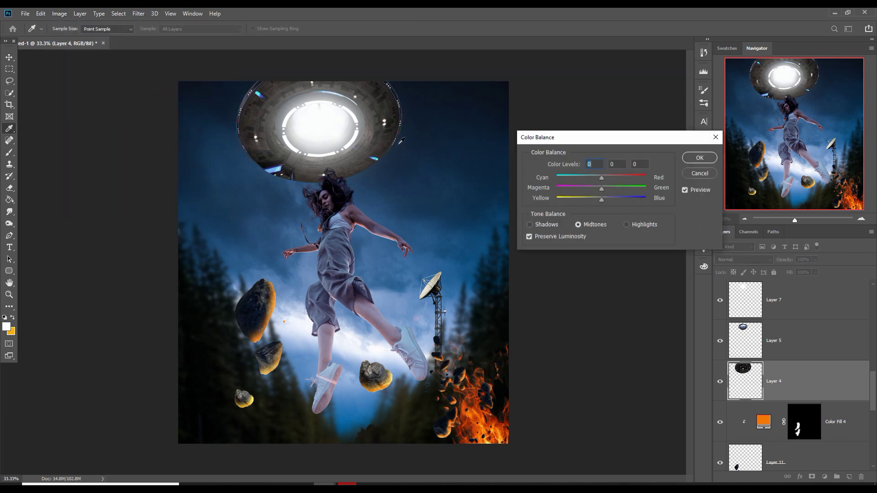
left_click_drag(601, 200, 623, 197)
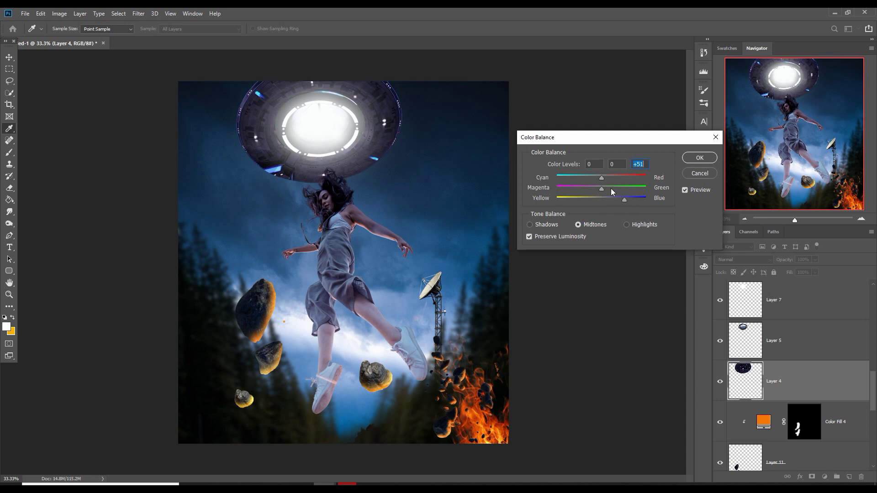
left_click(585, 178)
left_click(699, 157)
key("v")
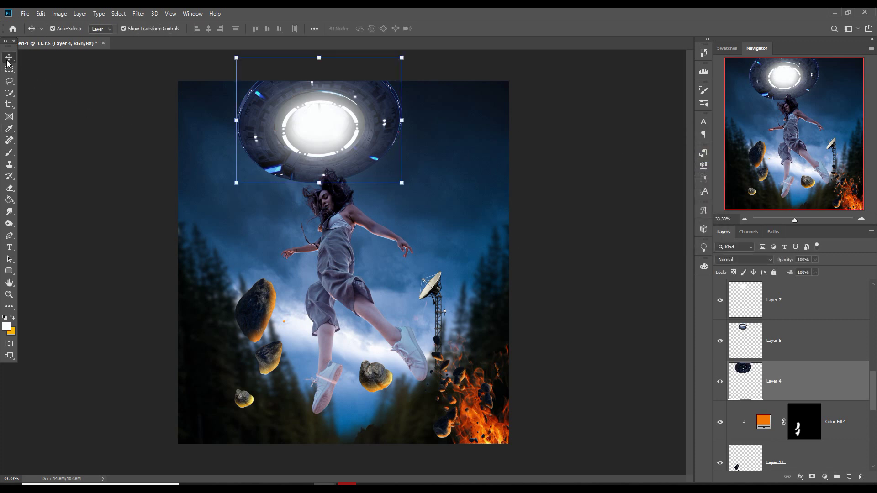
Step: Create a new layer above the hidden Layer 3 and clip it to that layer
scroll(767, 339, "up", 8)
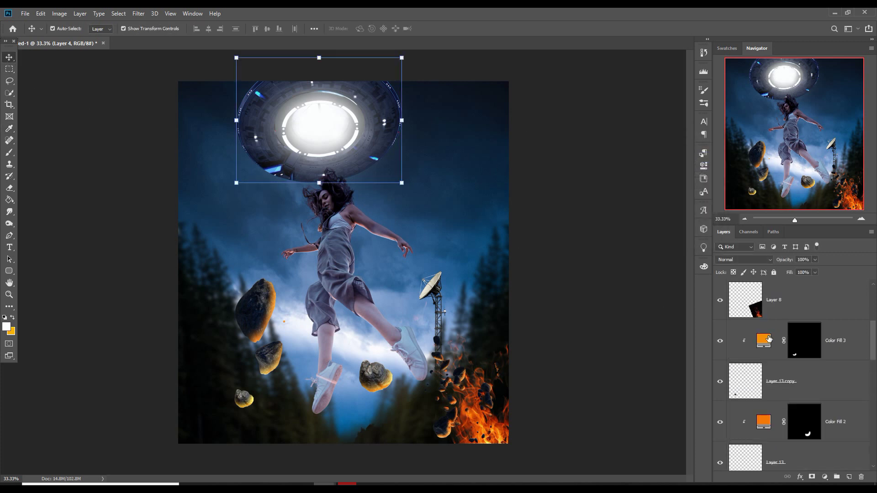
left_click(807, 345)
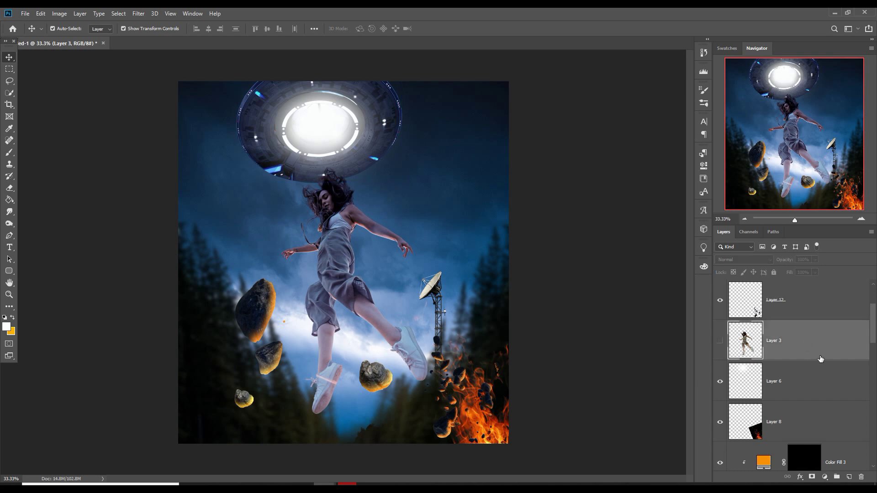
left_click(848, 477)
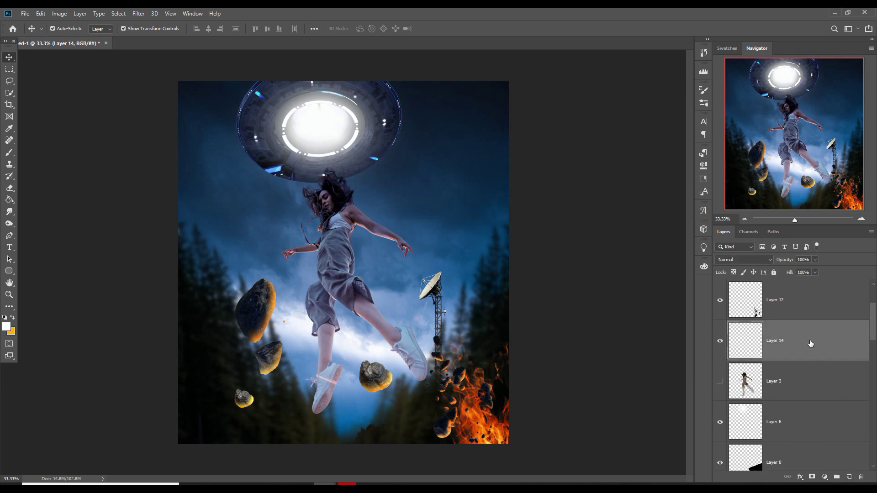
right_click(810, 343)
left_click(723, 272)
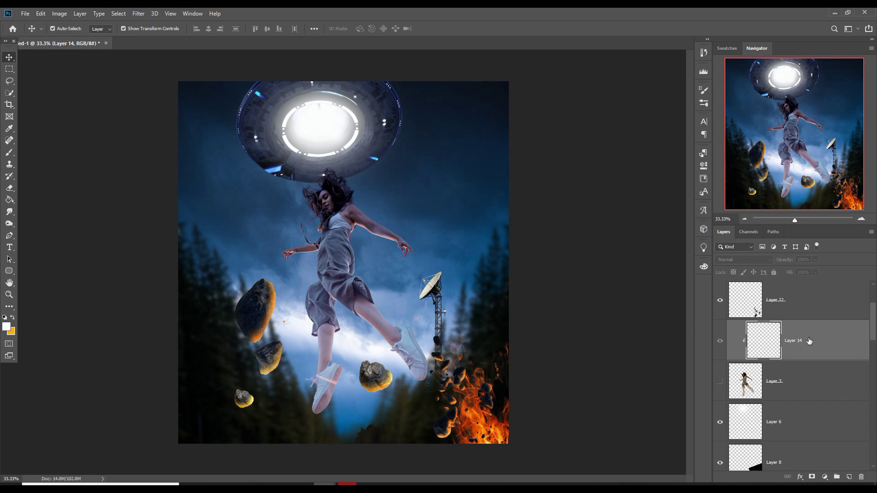
Step: Create a new layer above Layer 3 copy, clip it to the woman and set its blend mode to Linear Dodge (Add)
scroll(818, 339, "up", 2)
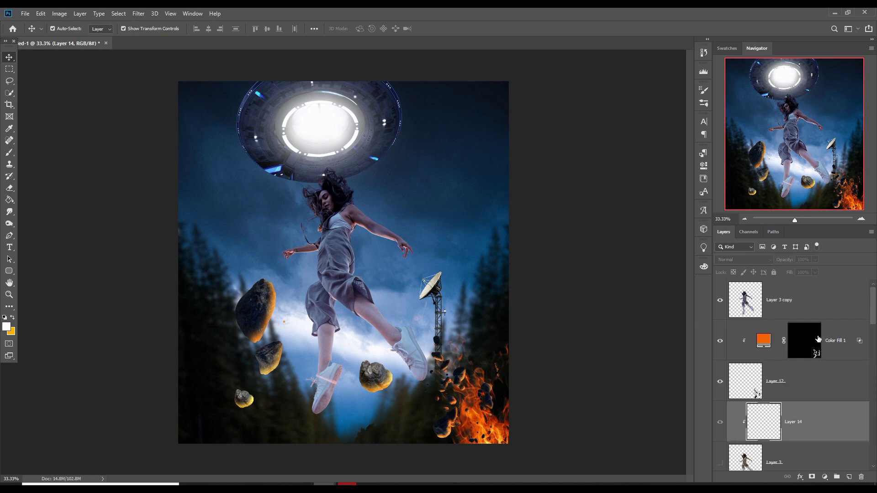
left_click(807, 301)
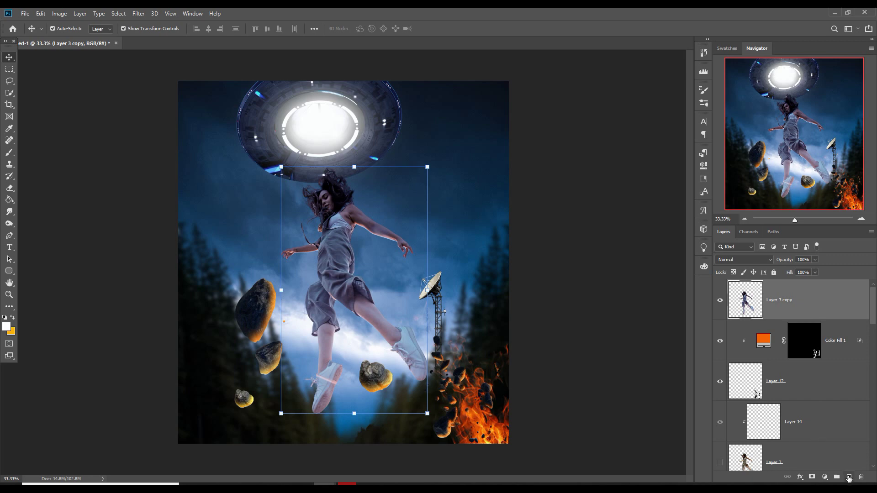
left_click(849, 477)
right_click(801, 304)
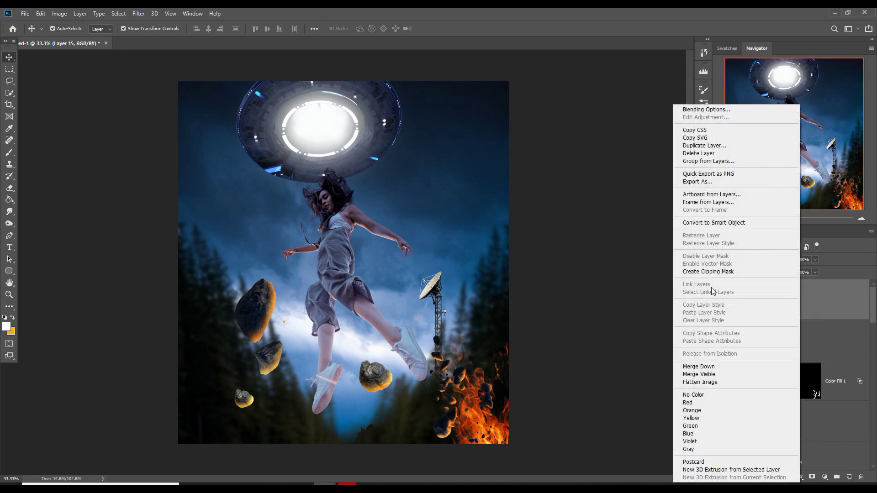
left_click(710, 271)
left_click(756, 259)
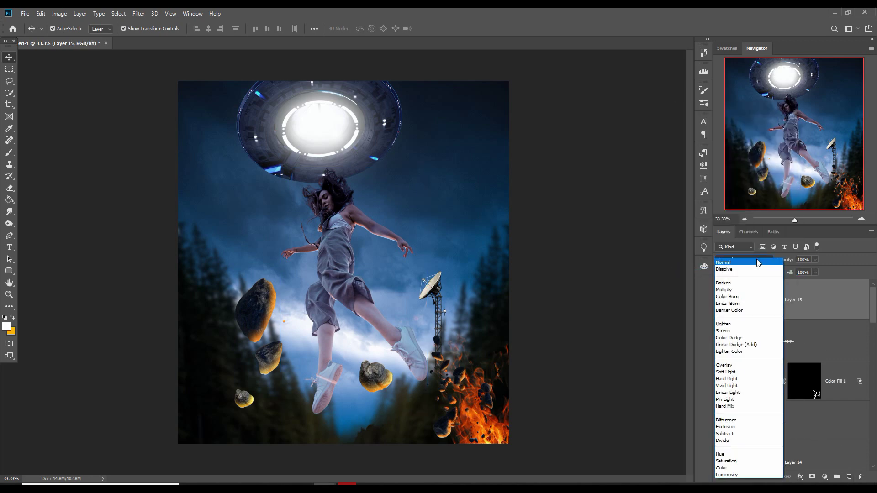
left_click(736, 344)
Step: Add a Solid Color fill in orange fe6f06 clipped to the woman
left_click(824, 477)
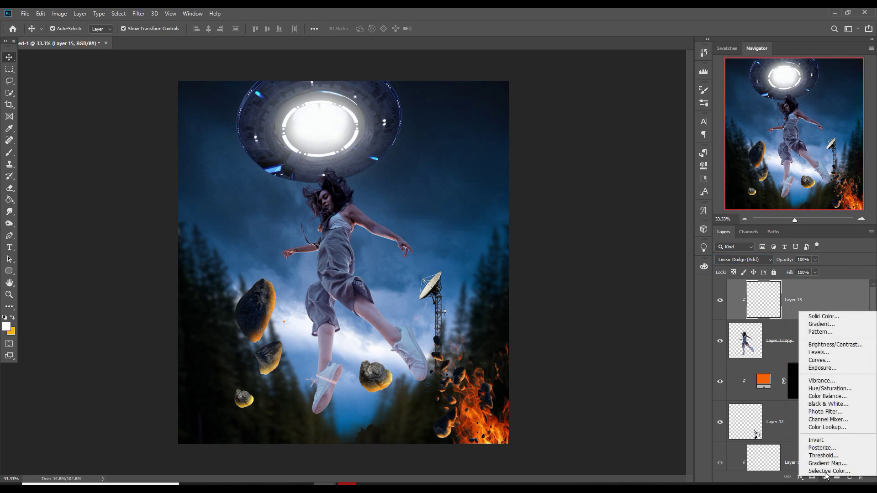
left_click(822, 316)
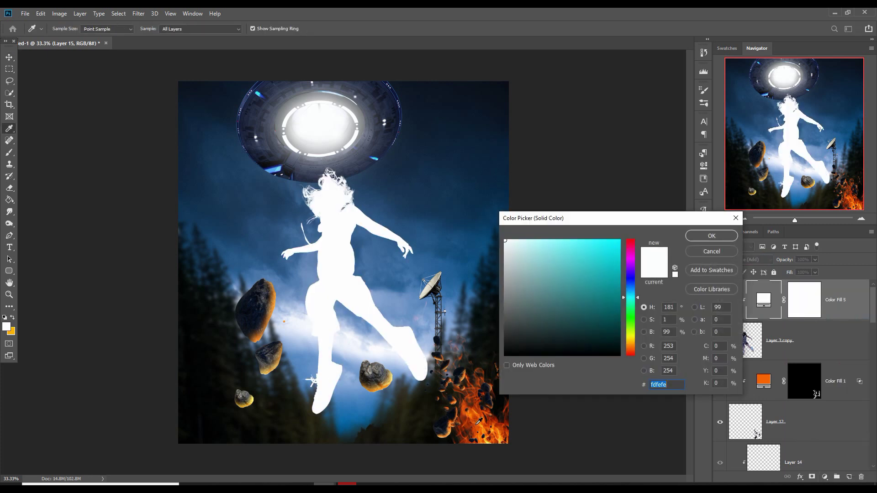
left_click(482, 412)
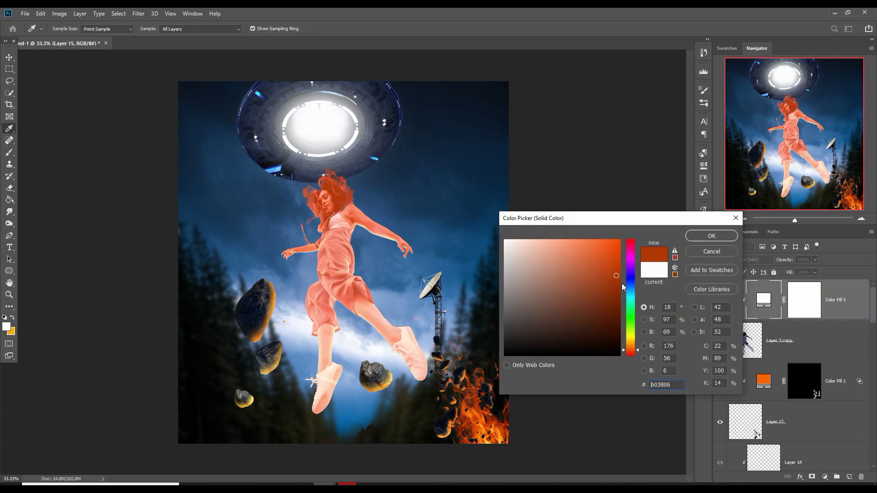
left_click(617, 241)
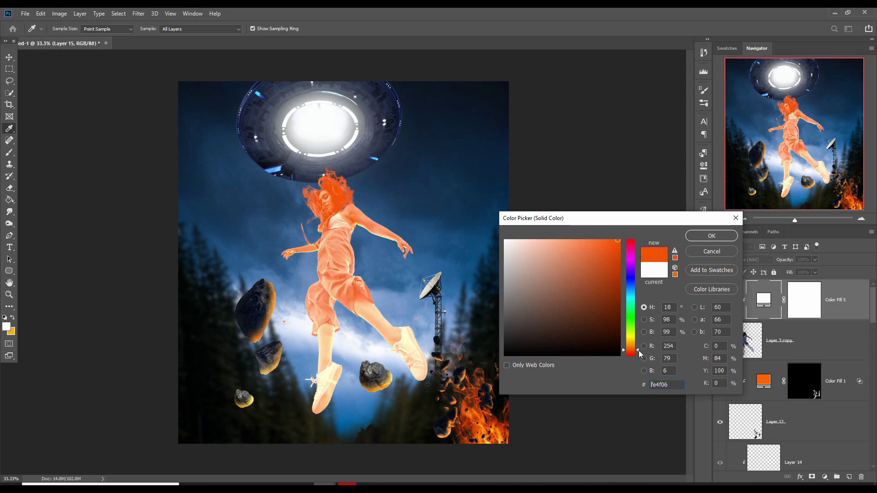
left_click_drag(639, 352, 639, 352)
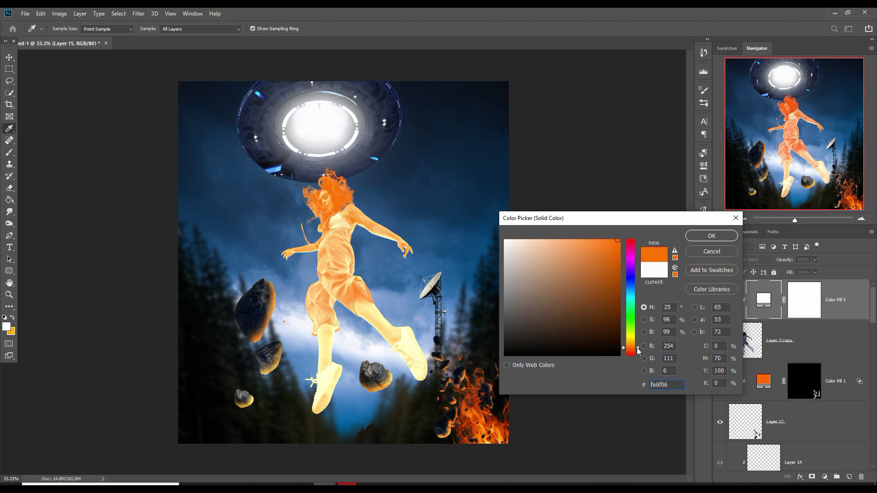
left_click(703, 238)
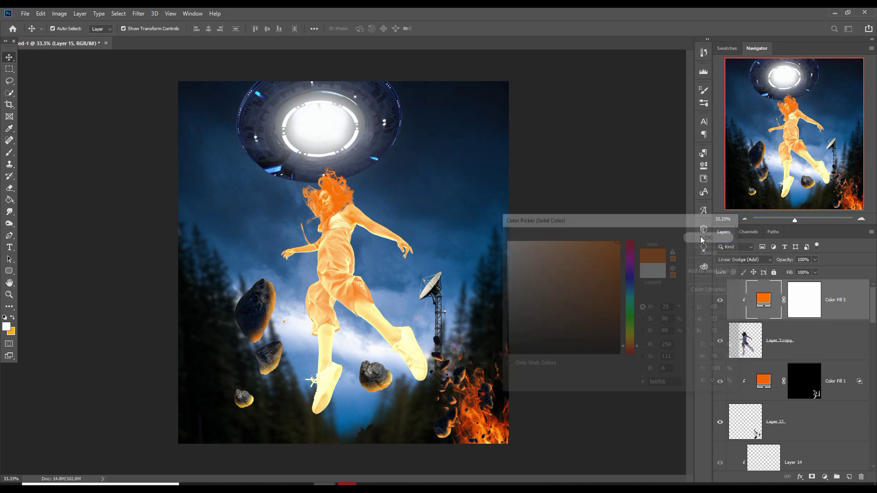
Step: Fill the mask of the woman's orange colour fill with black
left_click(810, 303)
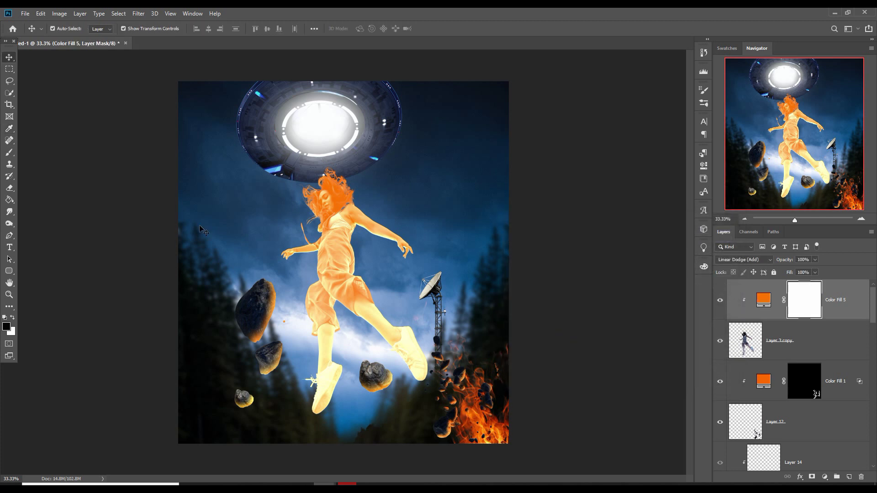
left_click(10, 200)
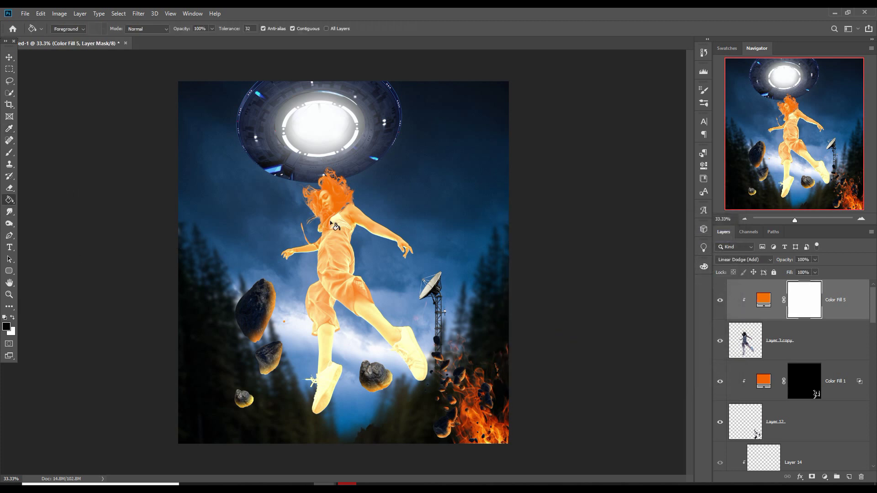
left_click(309, 256)
Step: Paint the orange glow in white with a size 125 soft brush along the fire-facing edge of the woman's right-hand shoe
left_click(9, 152)
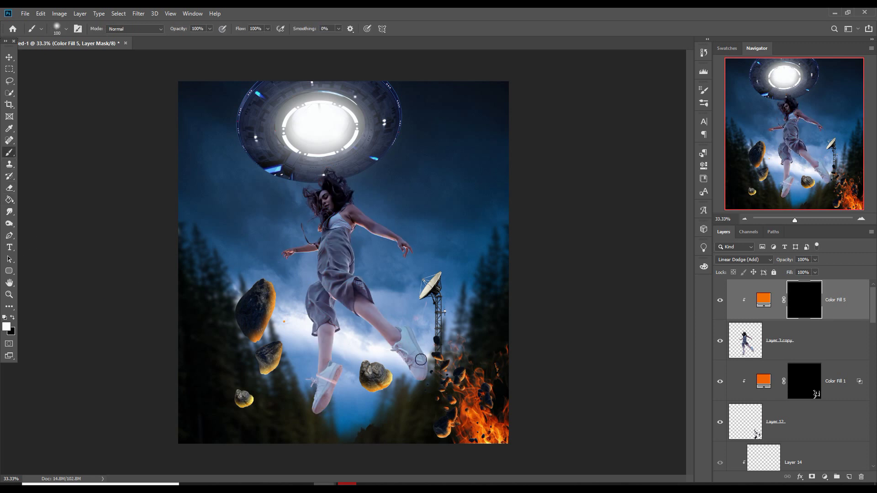
key("ctrl+plus")
key("ctrl+plus")
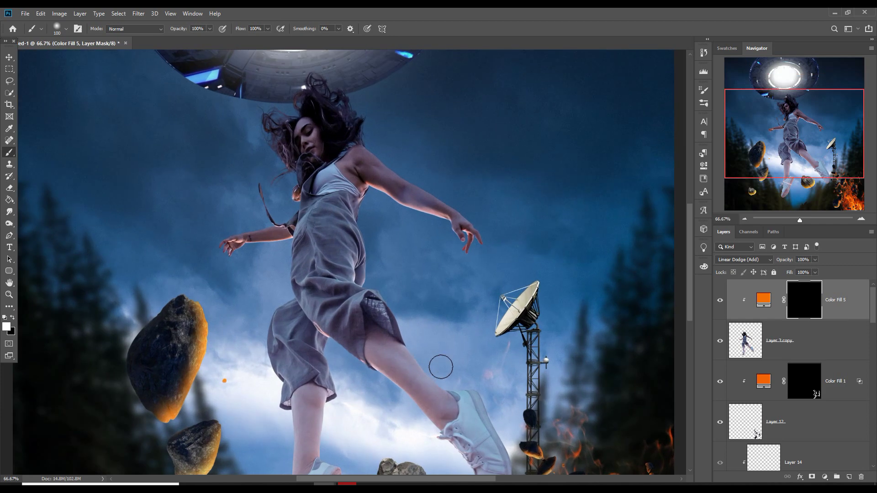
left_click_drag(463, 380, 363, 151)
key("bracketright")
key("bracketright")
key("bracketleft")
left_click_drag(406, 193, 429, 255)
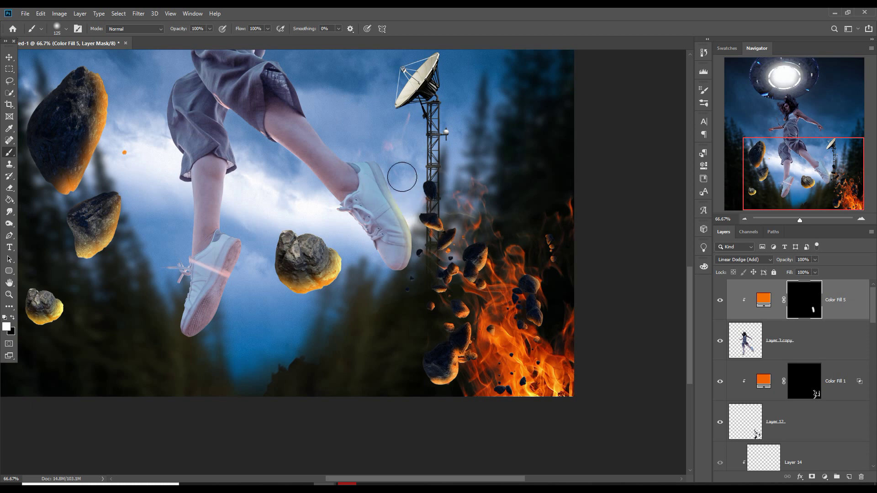
left_click_drag(397, 172, 413, 208)
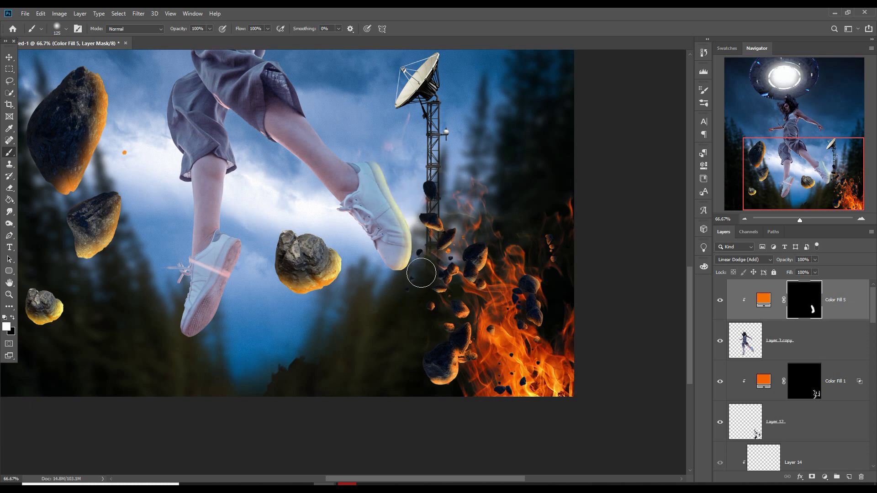
Step: Paint the orange glow on the fire-facing edges of the woman's other shoe, legs and trouser hems, reducing the soft brush to size 100
left_click_drag(242, 249, 221, 325)
mouse_move(241, 284)
left_mouse_down()
mouse_move(223, 325)
mouse_move(190, 352)
left_mouse_up()
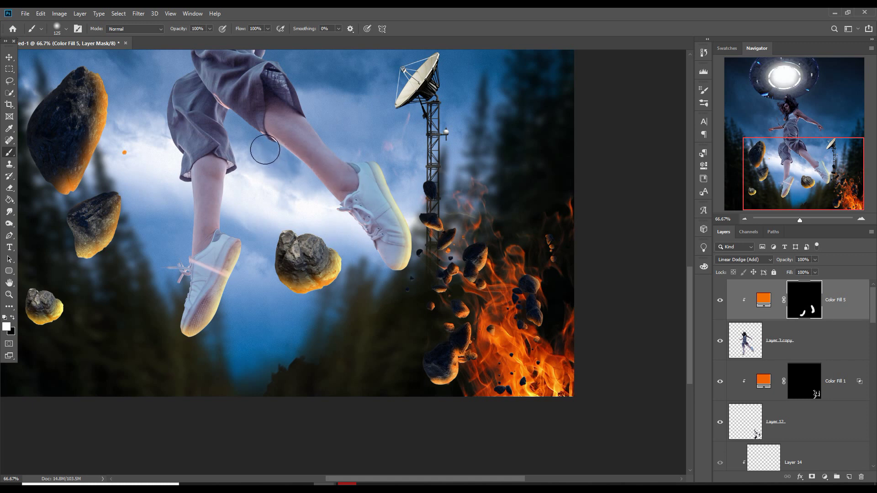
key("bracketleft")
mouse_move(305, 183)
left_mouse_down()
mouse_move(254, 142)
mouse_move(318, 197)
mouse_move(252, 186)
mouse_move(236, 174)
mouse_move(231, 214)
mouse_move(241, 156)
mouse_move(257, 164)
mouse_move(235, 136)
left_mouse_up()
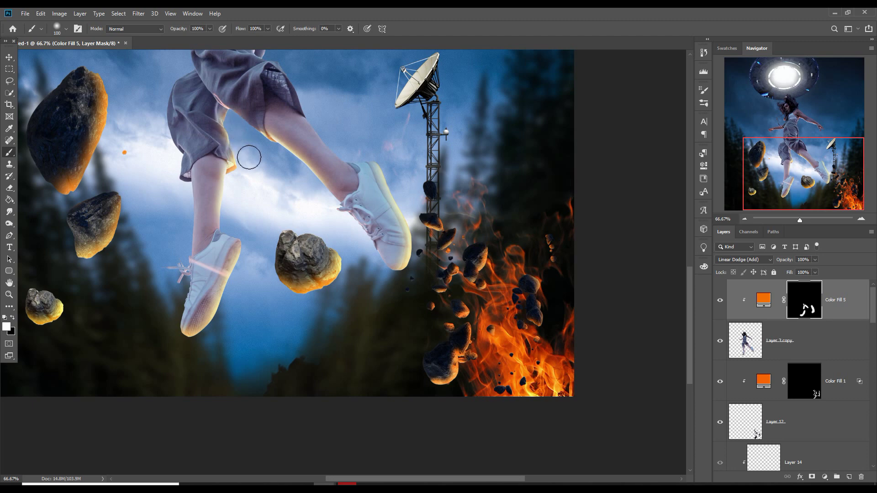
left_click_drag(253, 151, 256, 278)
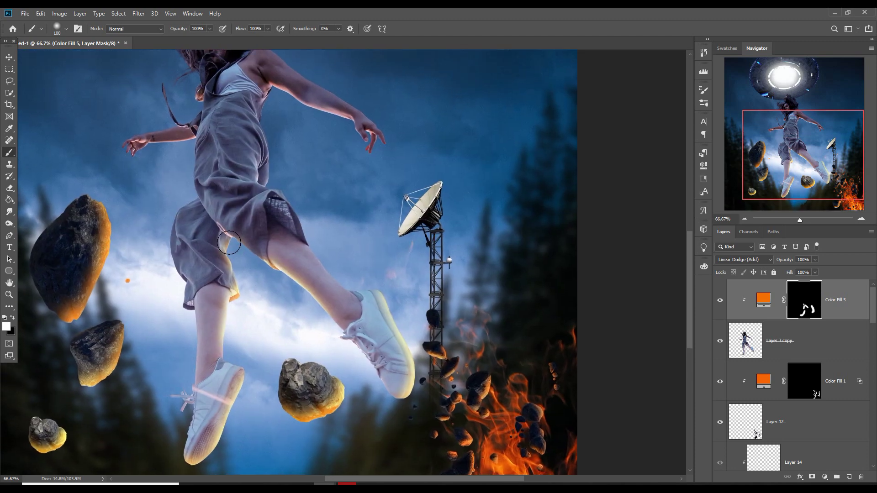
mouse_move(230, 244)
left_mouse_down()
mouse_move(263, 276)
mouse_move(275, 341)
left_mouse_up()
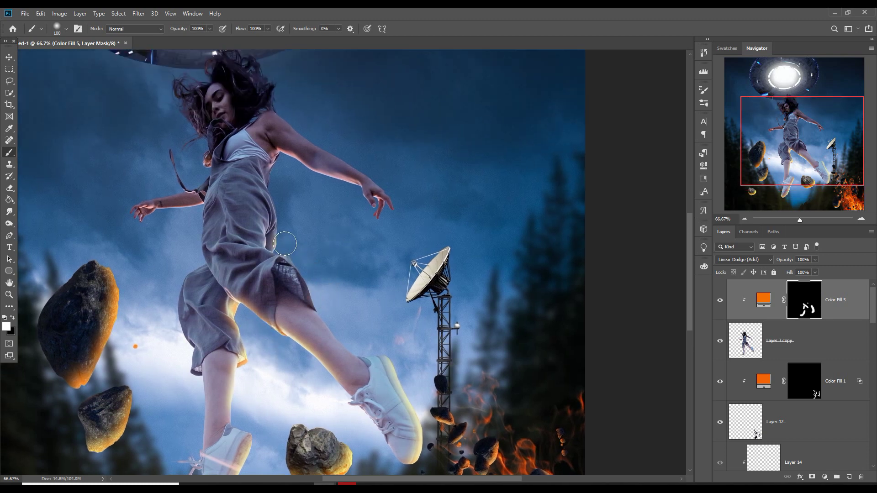
Step: Paint the orange glow with the size 100 brush along the fire-facing edges of the woman's torso, arms, hands and upper trouser leg
mouse_move(278, 236)
left_mouse_down()
mouse_move(276, 169)
mouse_move(316, 183)
left_mouse_up()
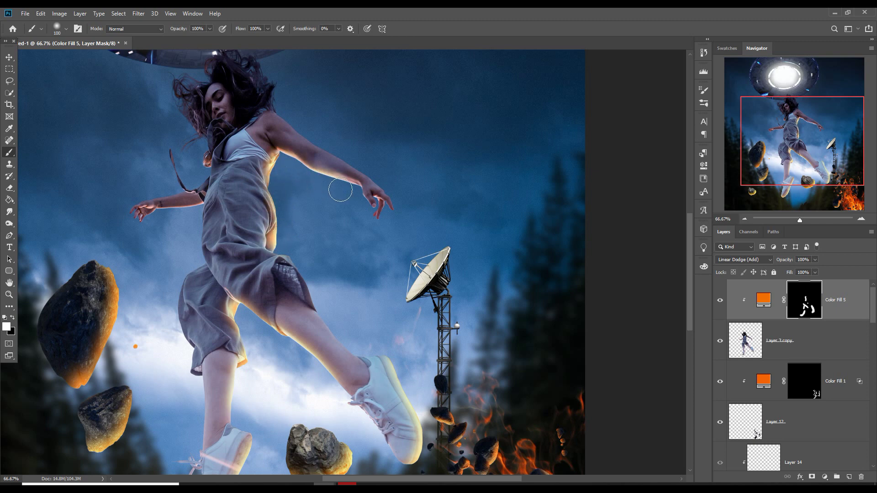
left_click_drag(365, 202, 376, 227)
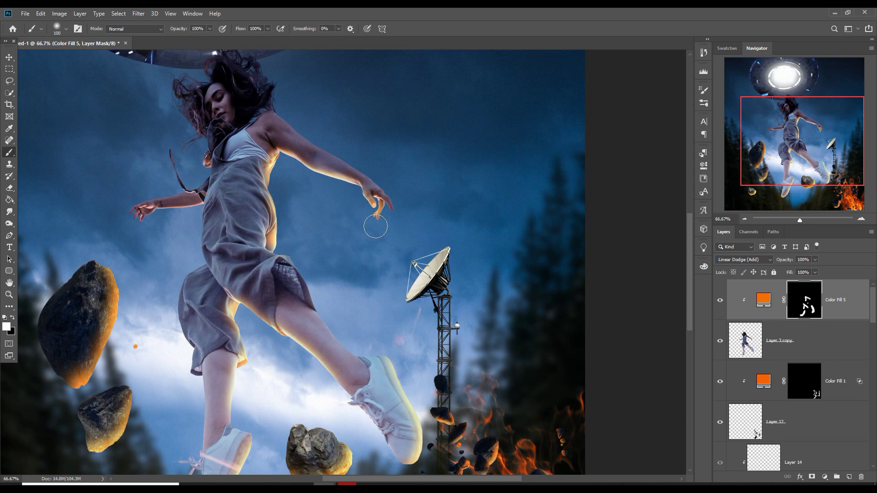
key("ctrl+z")
left_click_drag(255, 227, 378, 264)
mouse_move(285, 256)
left_mouse_down()
mouse_move(274, 250)
mouse_move(318, 253)
left_mouse_up()
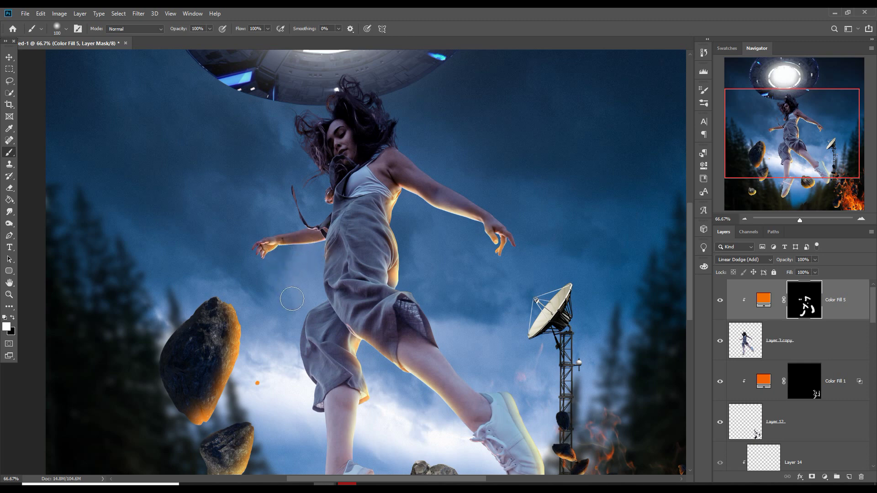
left_click_drag(298, 312, 290, 318)
left_click_drag(336, 355, 280, 351)
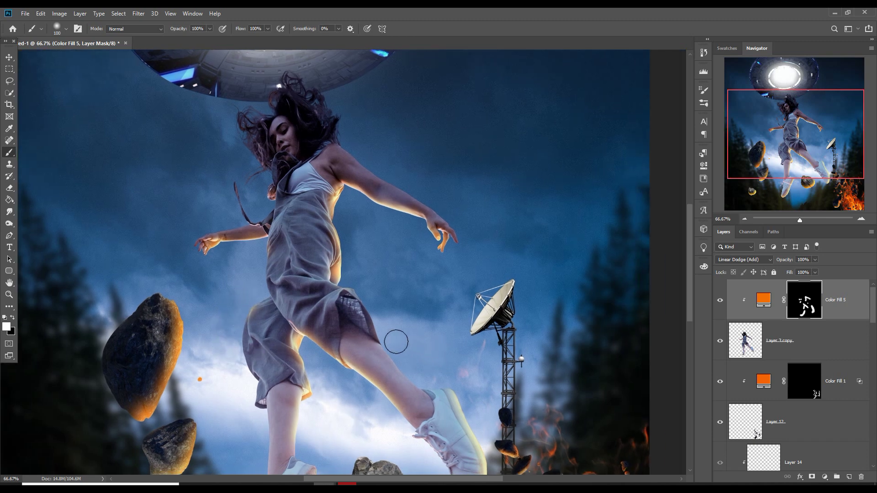
mouse_move(402, 349)
left_mouse_down()
mouse_move(421, 379)
mouse_move(441, 380)
mouse_move(425, 352)
mouse_move(385, 337)
mouse_move(367, 290)
left_mouse_up()
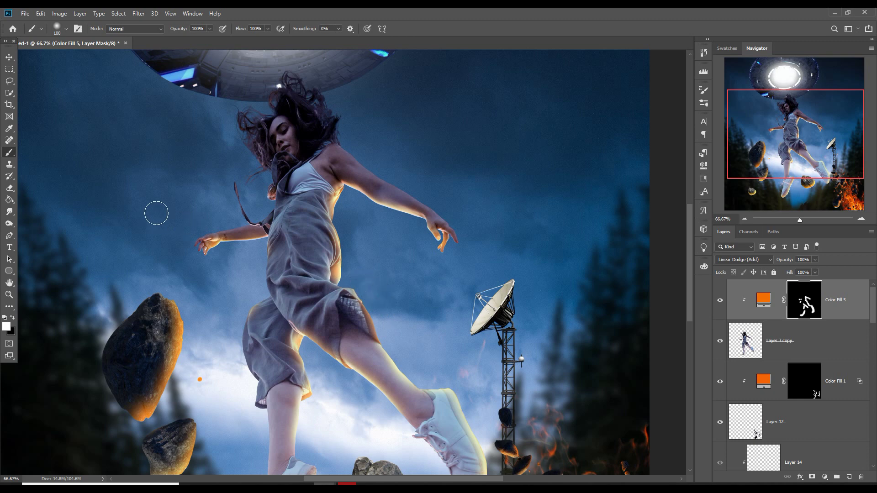
Step: Darken the satellite tower on Layer 10 with the Camera Raw Filter, setting Exposure to -1.50
left_click(11, 62)
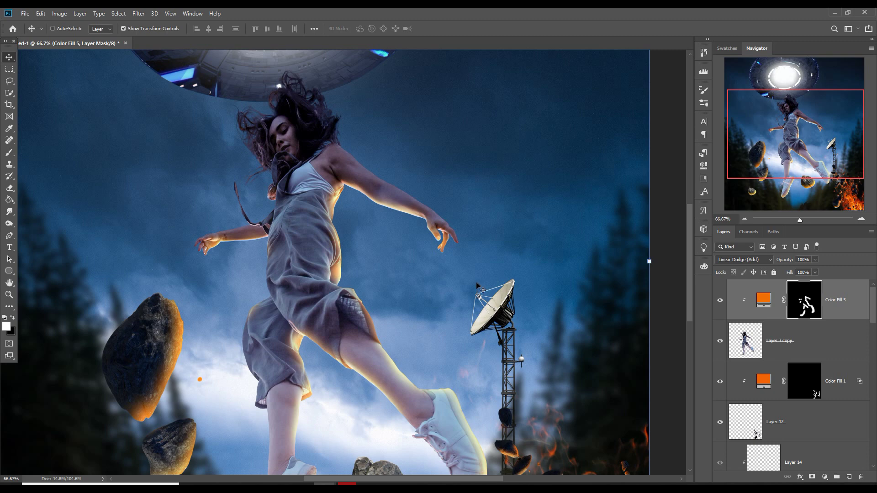
key("ctrl+0")
key("ctrl+minus")
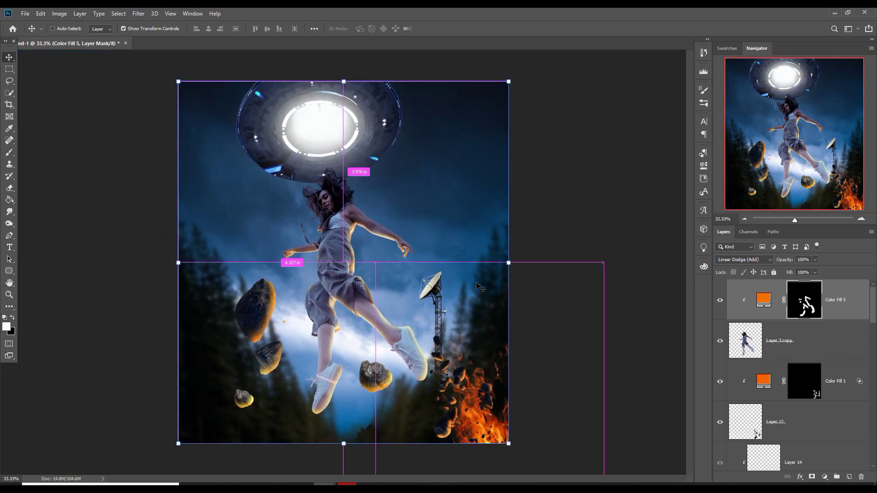
scroll(736, 407, "down", 10)
left_click(736, 407)
left_click(138, 13)
left_click(155, 73)
left_click_drag(635, 205, 614, 207)
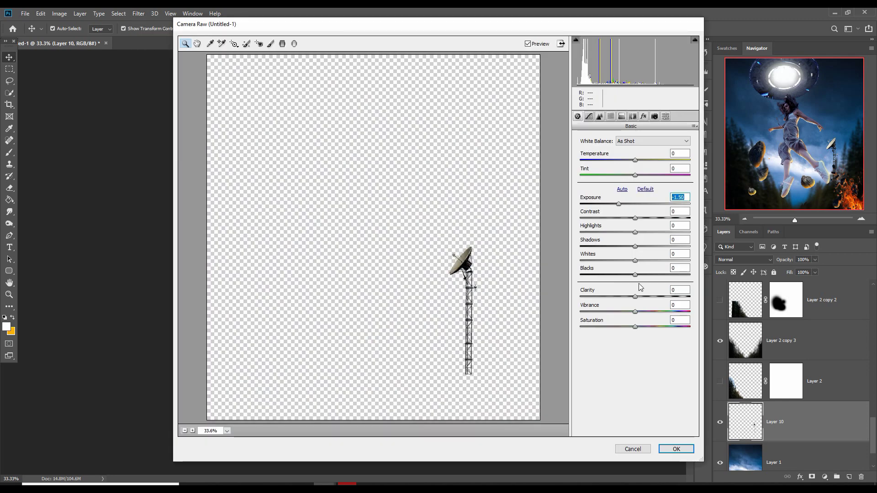
left_click(683, 451)
Step: Paint soft white glow with a size 1000 brush at the UFO's light, on Layer 10 behind it and on Layer 7 over it
key("b")
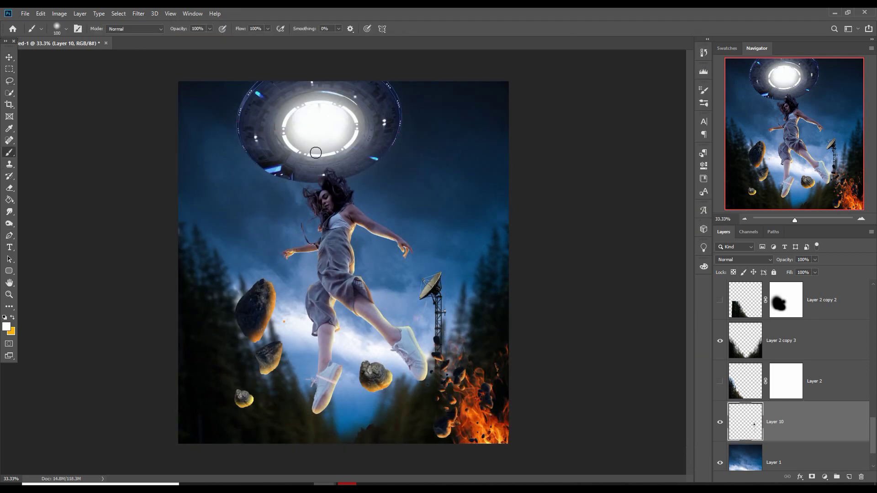
left_click(315, 133)
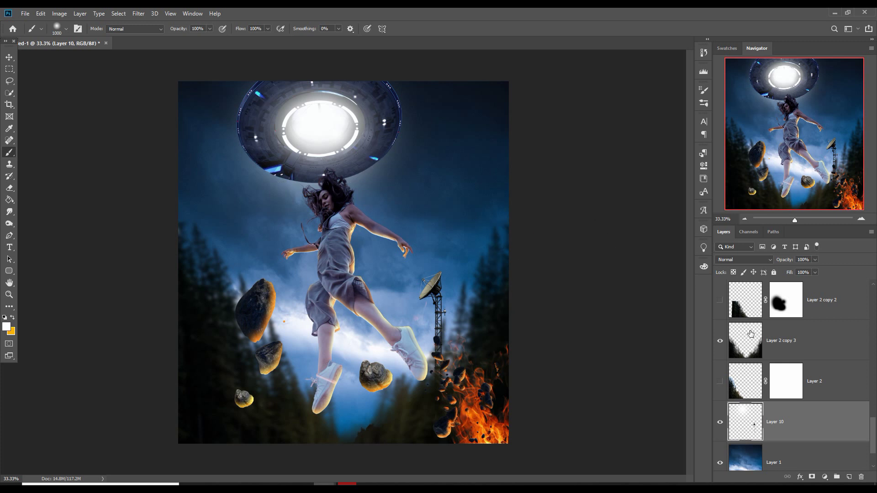
scroll(795, 353, "up", 3)
left_click(801, 339)
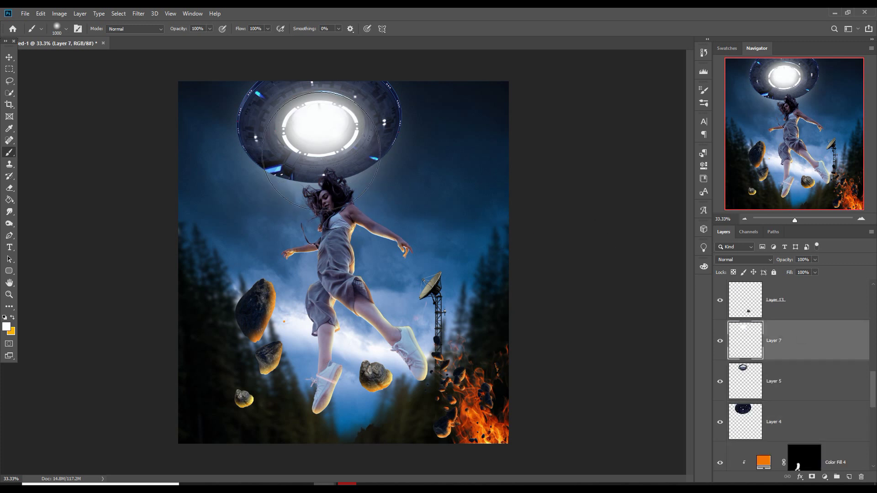
left_click(322, 163)
Step: Stretch the Layer 7 glow downward to about 140% height, shift it slightly up and lower the layer's opacity
key("ctrl+t")
left_click_drag(320, 274, 311, 356)
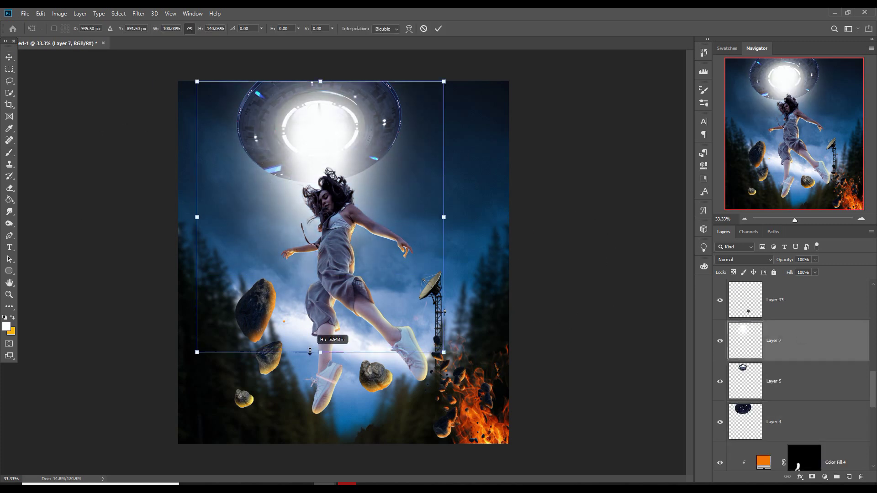
left_click_drag(406, 293, 405, 282)
left_click(436, 30)
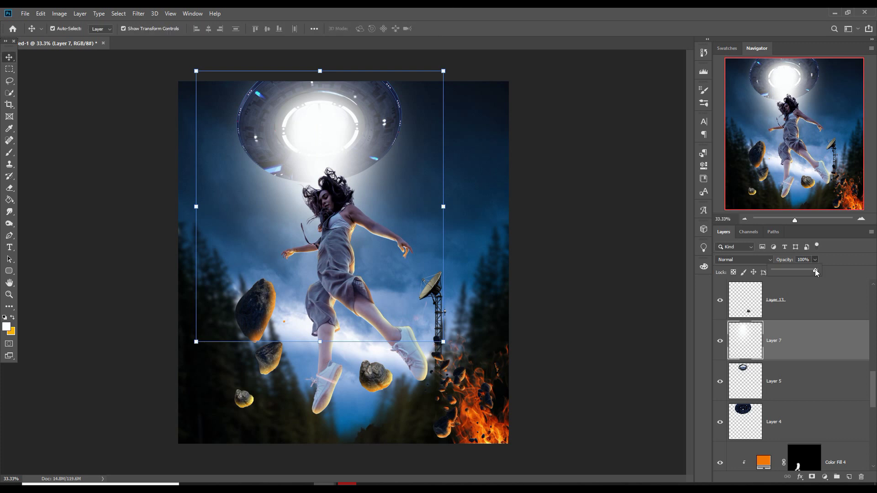
left_click_drag(815, 272, 802, 270)
Step: Stamp all visible layers into a new layer above Color Fill 5 and convert it to a Smart Object
left_click(841, 299)
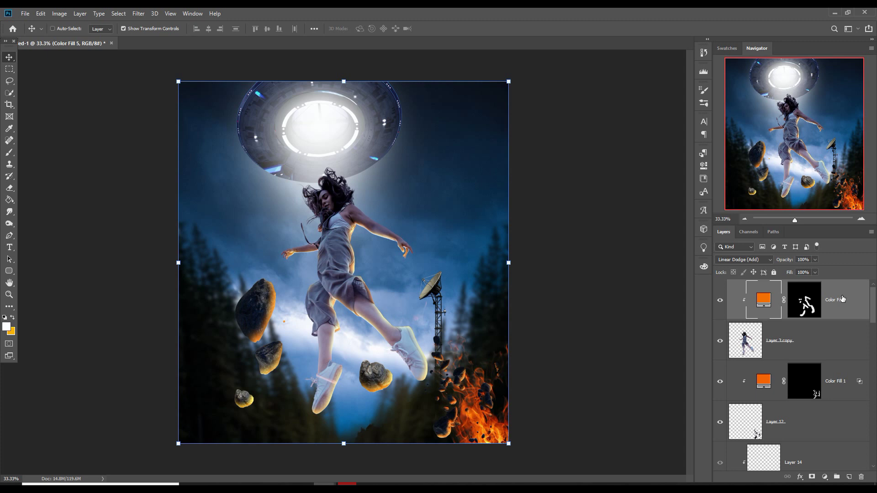
key("ctrl+shift+alt+e")
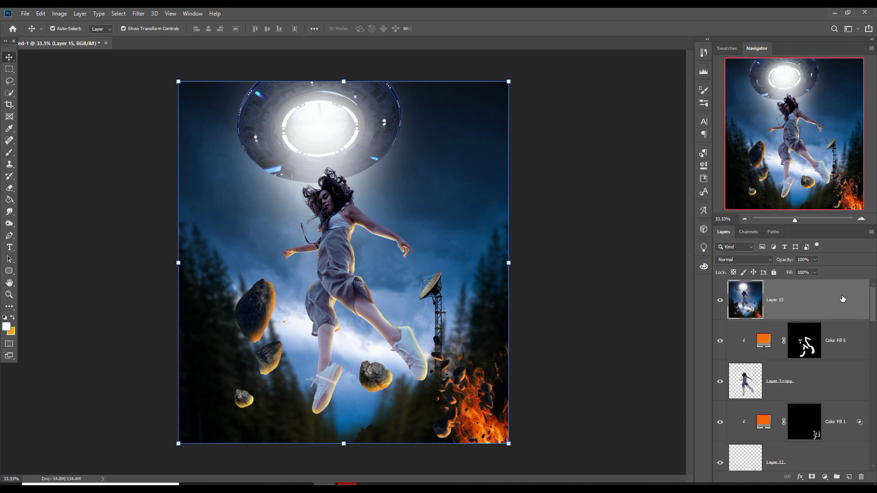
right_click(794, 298)
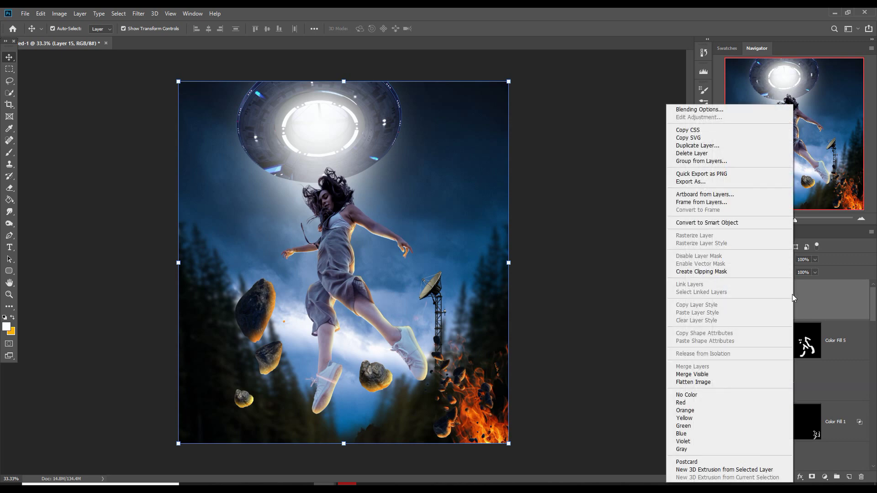
left_click(726, 223)
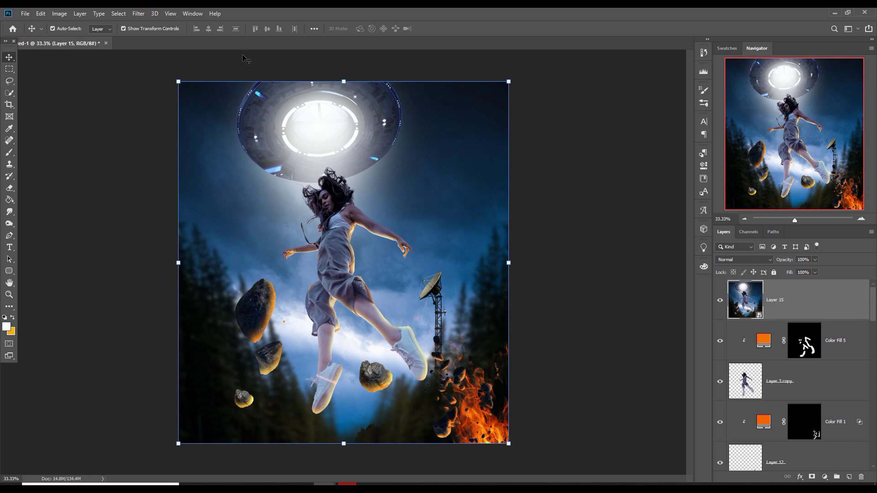
Step: Apply Camera Raw Filter to the merged layer with Temperature -6, Contrast +16, Shadows -20, Whites +21, Blacks -17 and Saturation +18
left_click(138, 13)
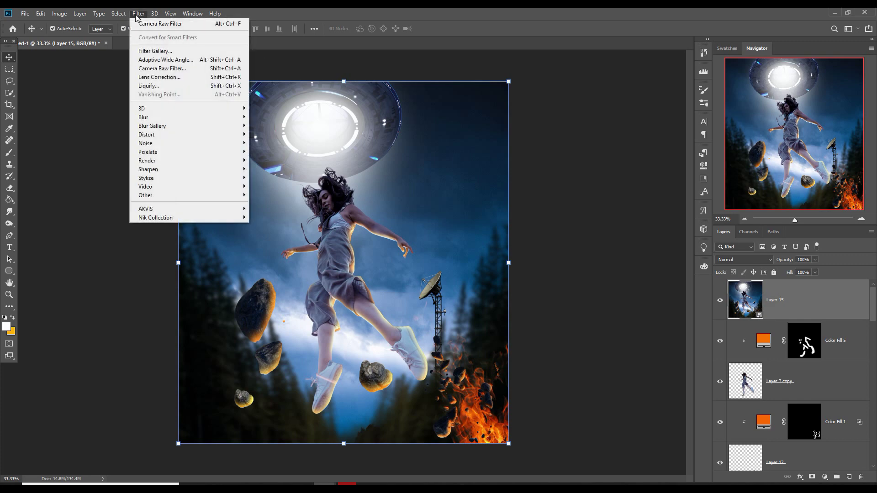
left_click(142, 68)
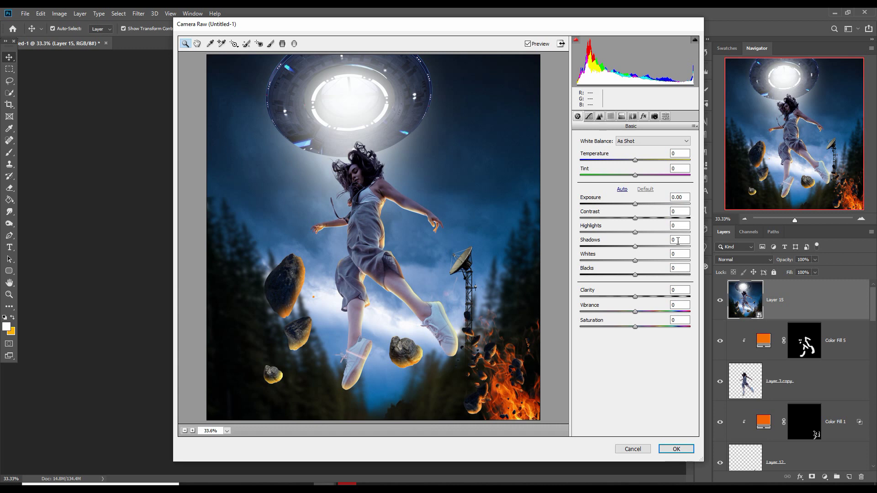
left_click_drag(635, 162, 632, 163)
left_click_drag(635, 218, 628, 276)
key("Tab")
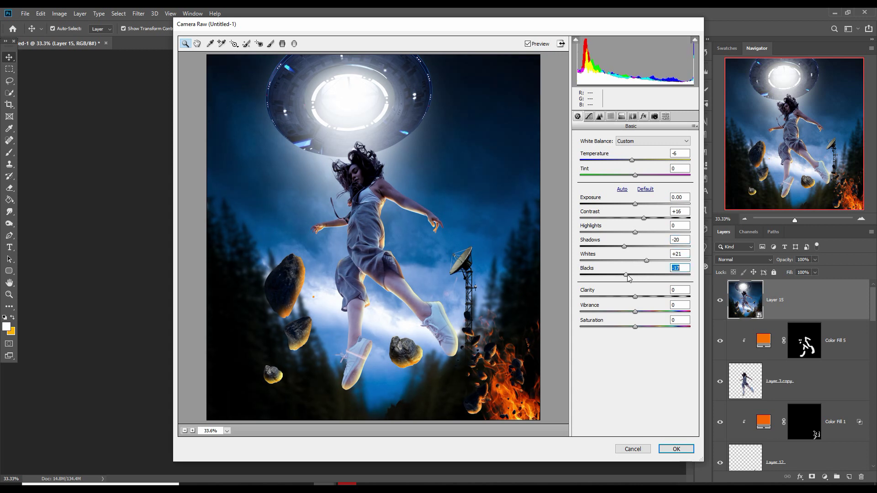
left_click_drag(638, 328, 646, 328)
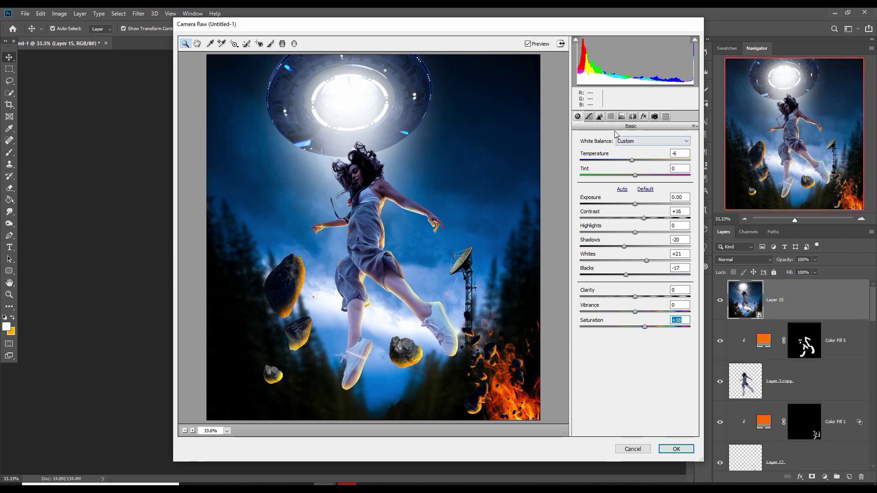
Step: Set the Sharpening Amount to 77 and the Tone Curve to Highlights +18, Lights +13, Darks -8 and Shadows +23
left_click(599, 116)
left_click_drag(582, 156, 638, 159)
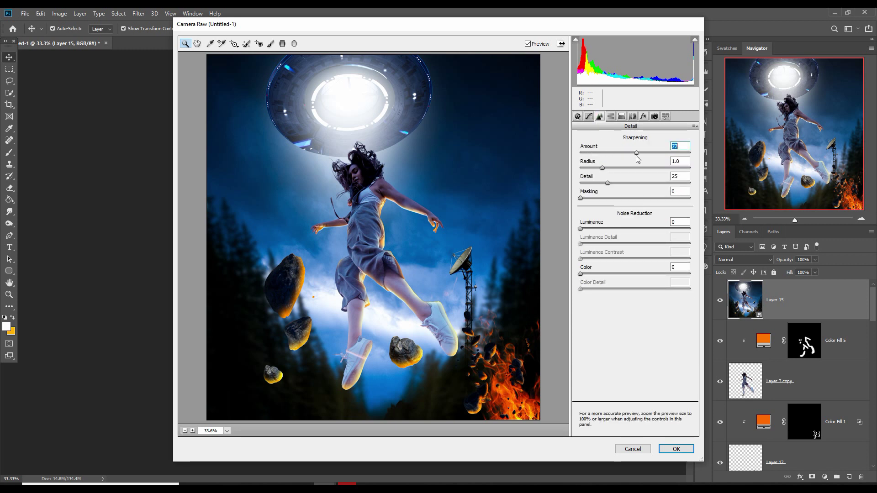
left_click(588, 116)
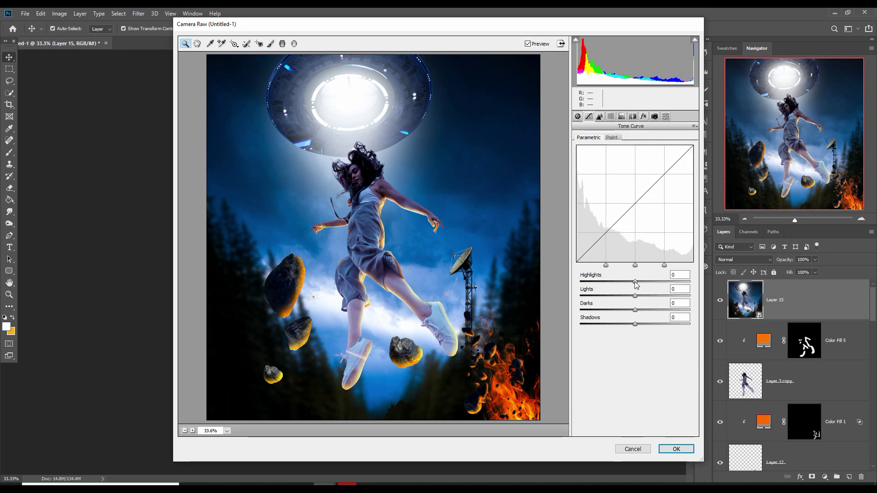
left_click_drag(635, 309, 646, 323)
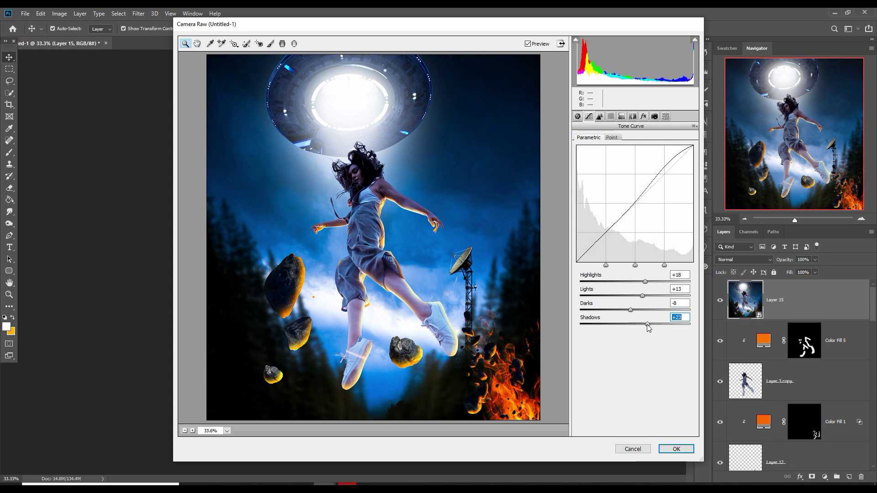
Step: Set Split Toning to Hue 182 and Saturation 11 for the shadows, and Hue 51 and Saturation 13 for the highlights
left_click(643, 117)
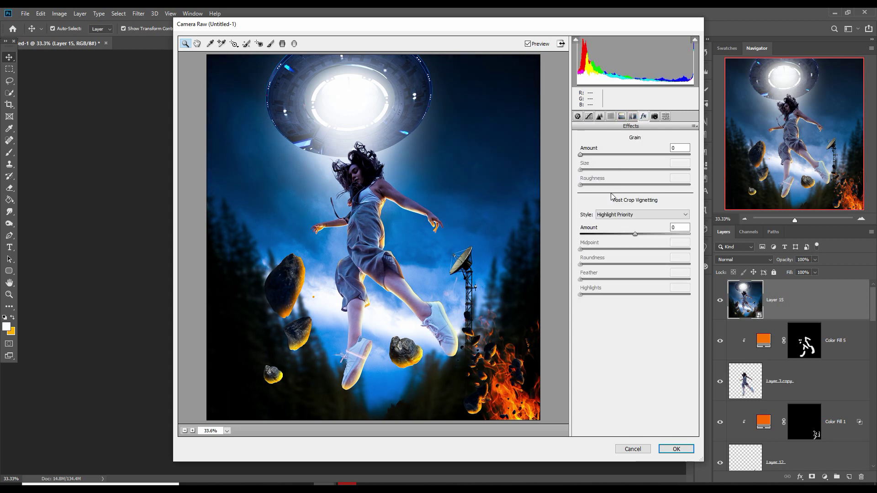
left_click(632, 116)
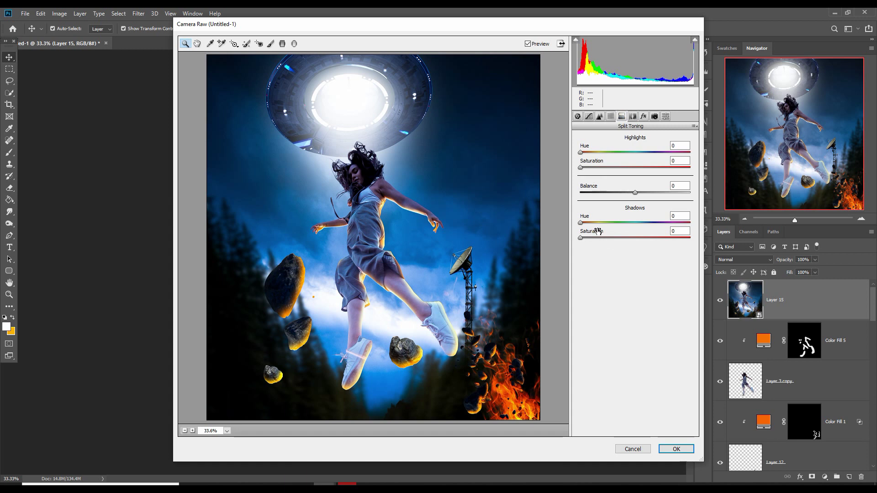
left_click_drag(581, 223, 643, 227)
left_click_drag(580, 238, 590, 238)
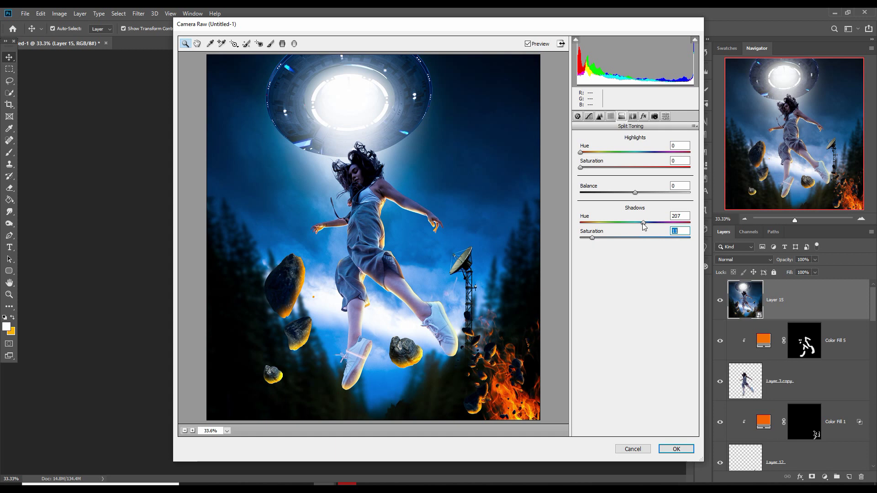
left_click_drag(643, 225, 636, 226)
left_click_drag(580, 153, 596, 170)
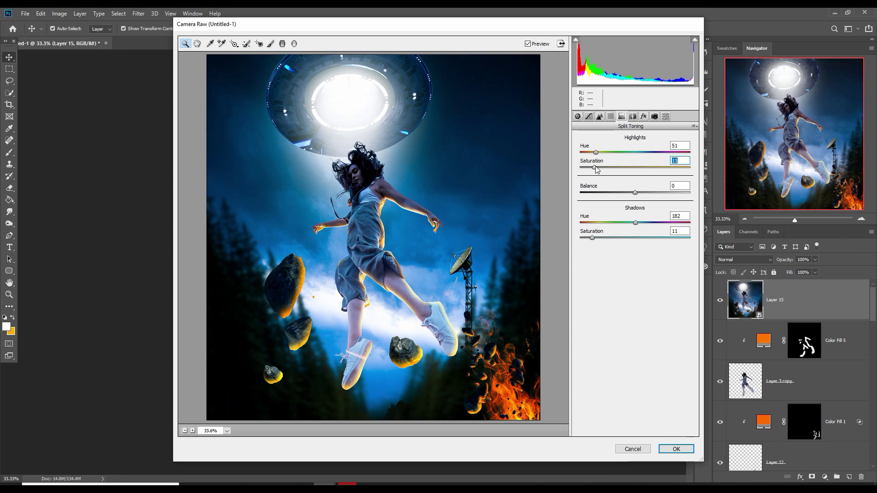
Step: Adjust the warm colours' saturation in HSL, and set the hue of Yellows to -40 and Oranges to -19
left_click(610, 116)
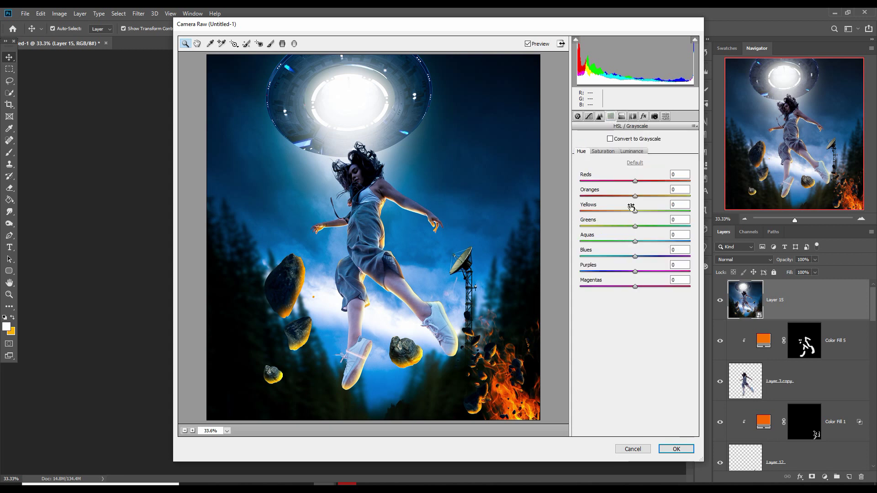
left_click(604, 151)
mouse_move(635, 211)
left_mouse_down()
mouse_move(645, 211)
mouse_move(639, 198)
left_mouse_up()
left_click(581, 152)
left_click_drag(636, 213, 615, 213)
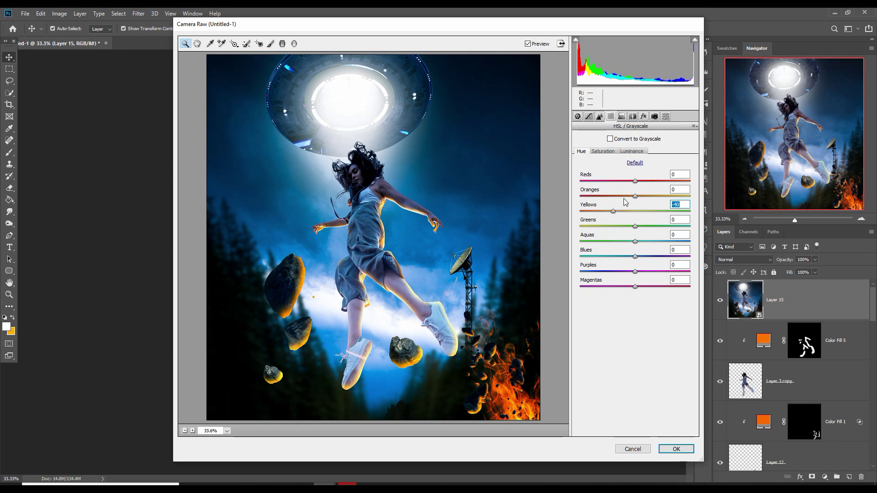
left_click_drag(635, 197, 626, 196)
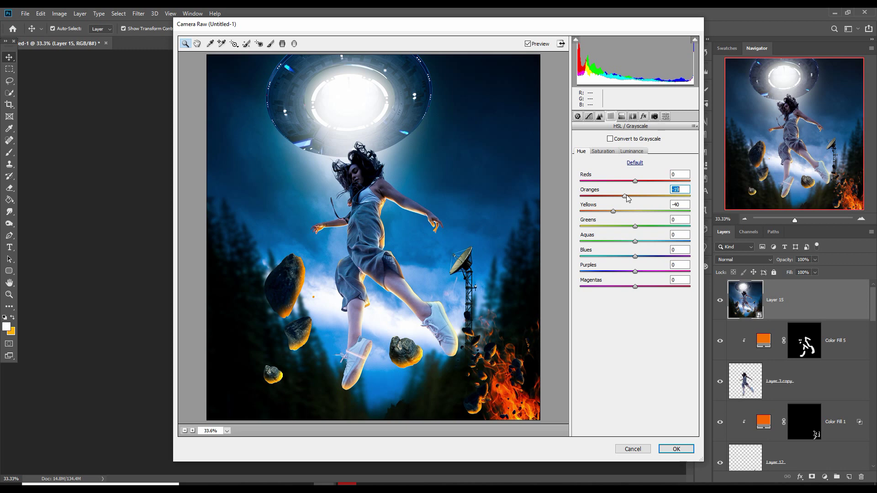
Step: Apply the Camera Raw grading, and clip a new layer in Overlay blend mode to the graded layer
left_click(674, 449)
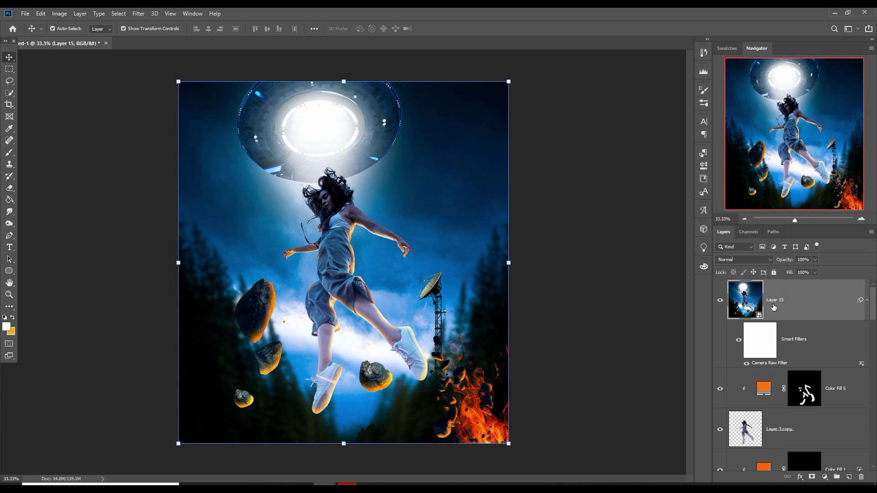
left_click(849, 476)
right_click(801, 301)
left_click(740, 270)
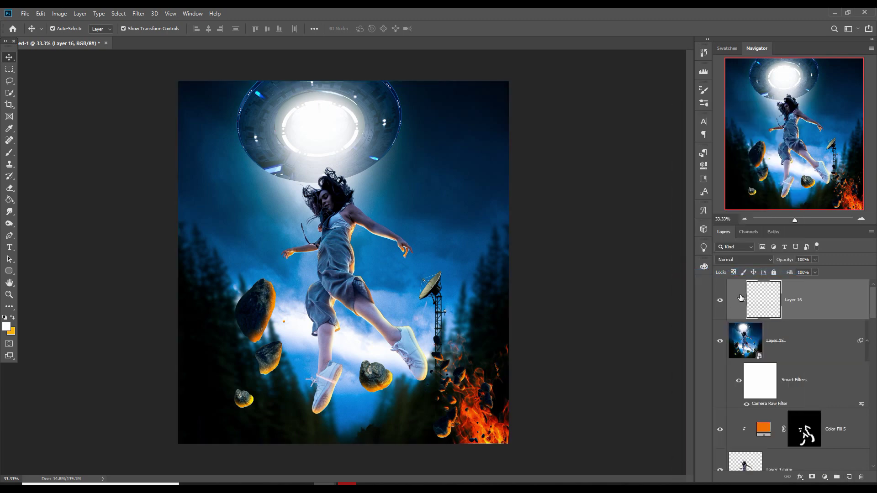
left_click(743, 259)
left_click(735, 364)
Step: Fill the clipped Overlay layer with 50% Gray in Normal mode at 100% opacity
left_click(41, 14)
left_click(54, 156)
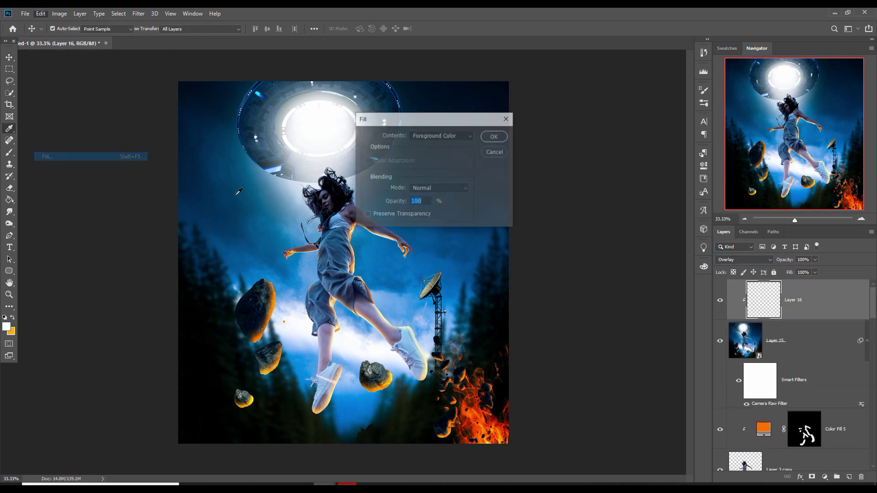
left_click(457, 135)
left_click(440, 215)
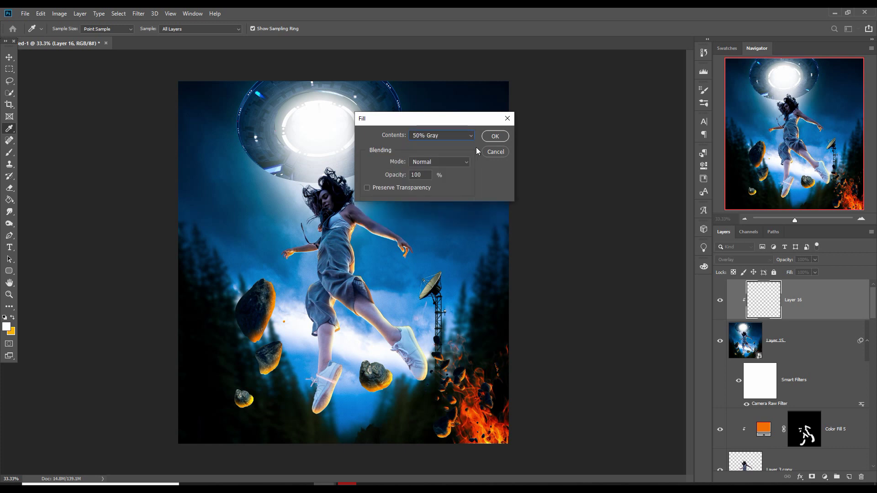
key("Return")
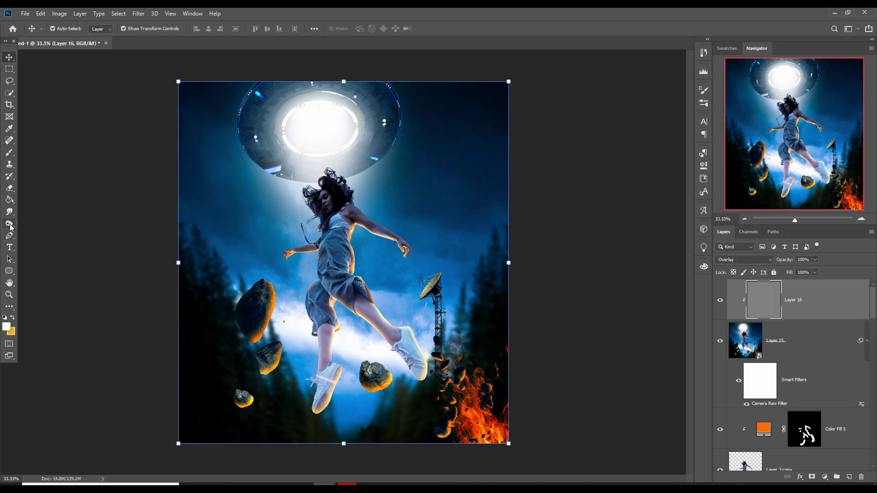
Step: Brighten the highlights along the dress folds with the Dodge tool at brush size 40, range Midtones and exposure 76%
left_click(9, 224)
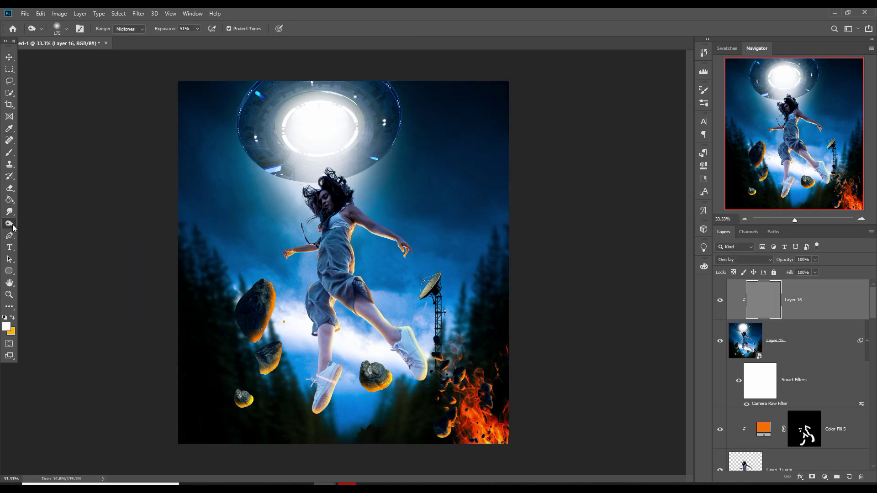
left_click(10, 225)
left_click(45, 223)
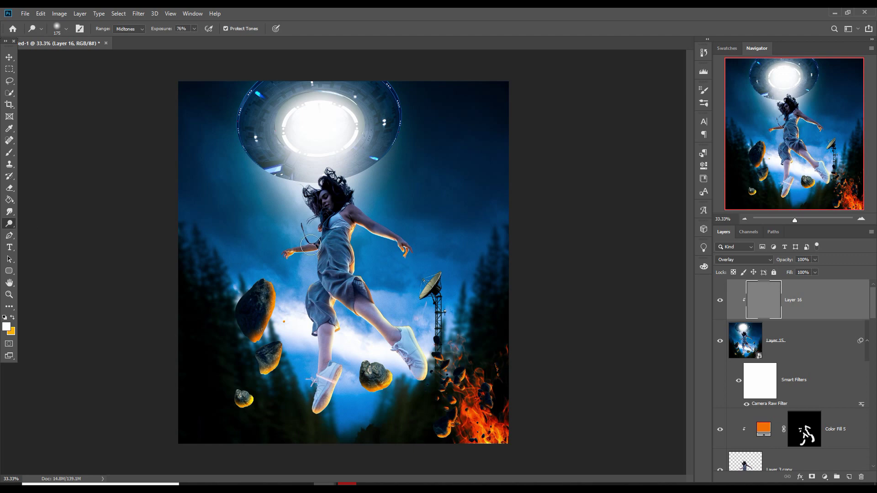
key("ctrl+plus")
key("ctrl+plus")
key("ctrl+plus")
key("bracketleft")
key("bracketleft")
key("bracketleft")
key("bracketleft")
key("bracketleft")
key("bracketleft")
key("bracketleft")
key("bracketleft")
key("bracketleft")
mouse_move(306, 178)
left_mouse_down()
mouse_move(294, 224)
mouse_move(297, 188)
left_mouse_up()
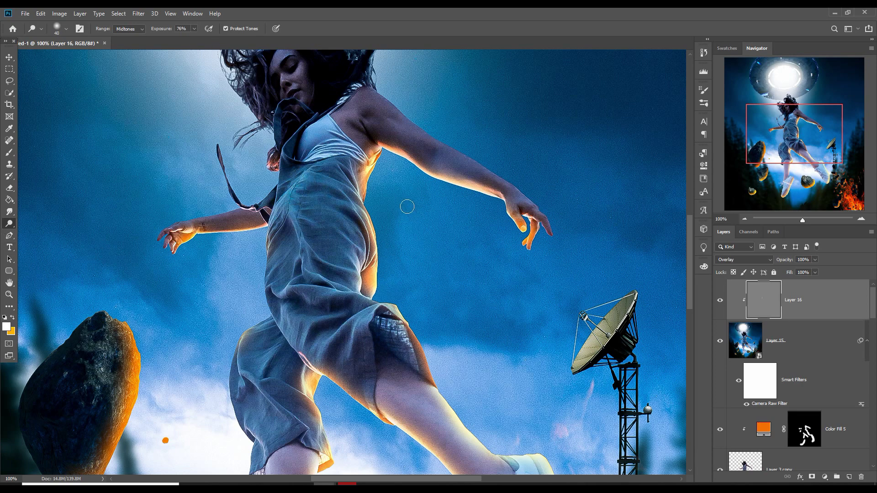
mouse_move(309, 178)
left_mouse_down()
mouse_move(294, 228)
mouse_move(302, 195)
mouse_move(310, 278)
mouse_move(342, 294)
mouse_move(279, 289)
mouse_move(356, 306)
mouse_move(323, 338)
mouse_move(272, 347)
mouse_move(243, 382)
mouse_move(269, 387)
mouse_move(301, 423)
mouse_move(296, 413)
left_mouse_up()
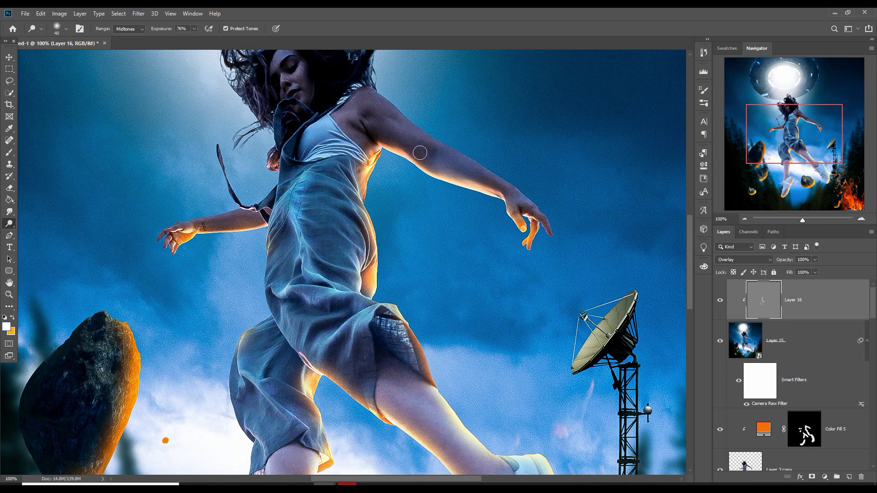
Step: Enlarge the Dodge brush to 45 and brighten the woman's outstretched arm and both bare legs
key("bracketright")
left_click_drag(375, 111, 489, 183)
left_click_drag(508, 211, 475, 126)
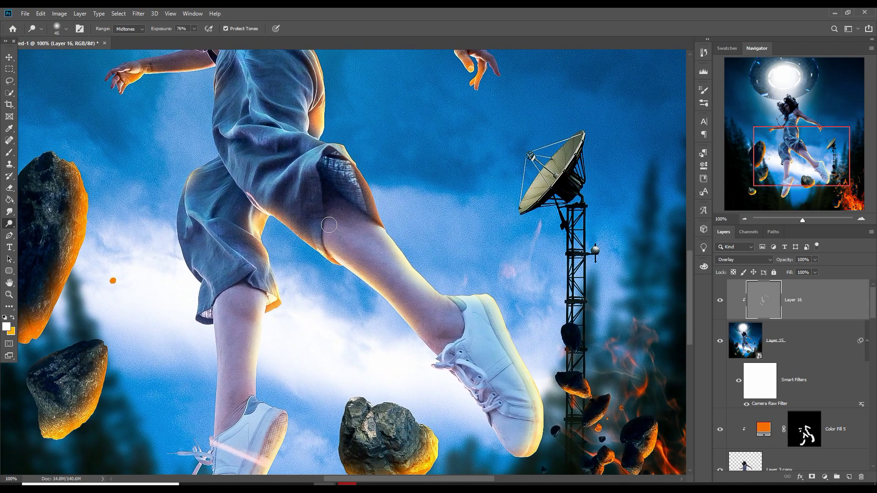
mouse_move(331, 227)
left_mouse_down()
mouse_move(360, 243)
mouse_move(439, 324)
left_mouse_up()
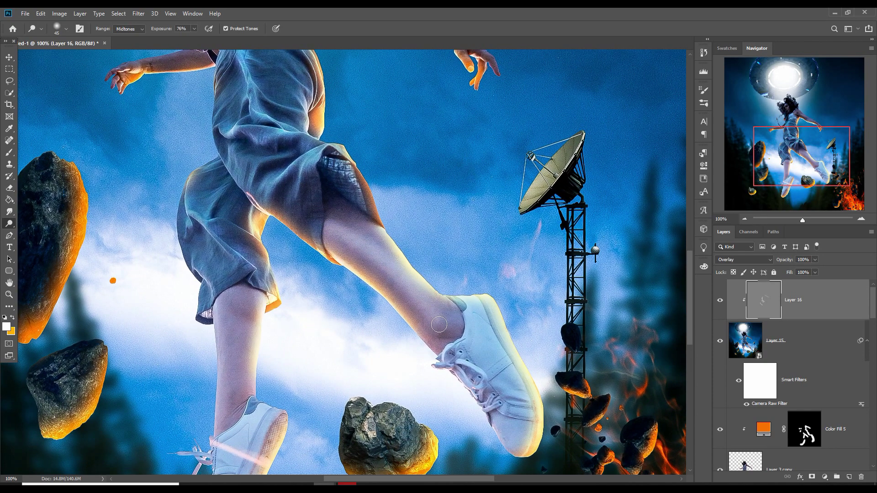
left_click_drag(328, 240, 441, 316)
left_click_drag(227, 299, 227, 409)
Step: Dodge additional highlights into the folds of the dress around the torso and upper legs
left_click_drag(238, 315, 256, 390)
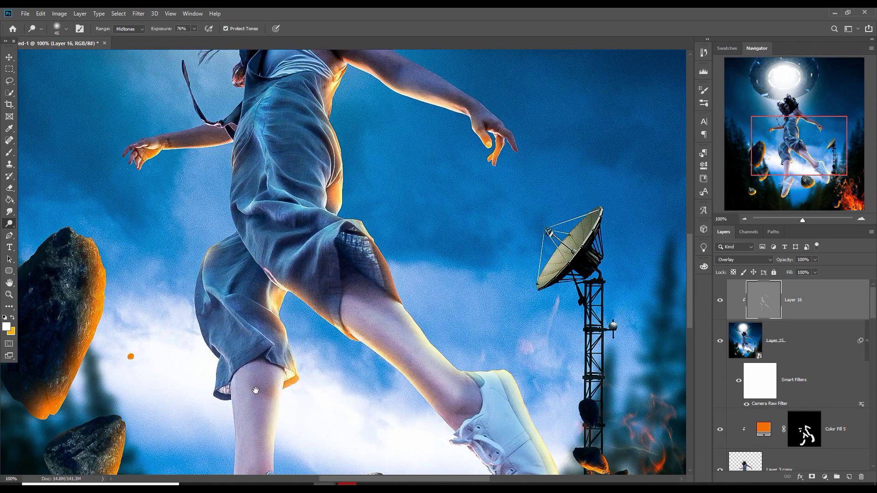
left_click_drag(278, 267, 286, 294)
mouse_move(273, 157)
left_mouse_down()
mouse_move(312, 177)
mouse_move(274, 157)
mouse_move(300, 160)
mouse_move(266, 136)
mouse_move(295, 152)
mouse_move(291, 122)
mouse_move(328, 153)
mouse_move(310, 122)
mouse_move(332, 166)
mouse_move(308, 120)
mouse_move(310, 110)
mouse_move(329, 132)
mouse_move(323, 100)
mouse_move(329, 120)
mouse_move(277, 135)
mouse_move(286, 156)
mouse_move(283, 139)
mouse_move(314, 154)
mouse_move(307, 178)
mouse_move(326, 193)
mouse_move(289, 212)
mouse_move(255, 183)
mouse_move(244, 208)
mouse_move(252, 215)
mouse_move(278, 172)
mouse_move(267, 177)
mouse_move(270, 206)
mouse_move(262, 187)
mouse_move(243, 243)
mouse_move(259, 278)
mouse_move(246, 262)
mouse_move(224, 286)
mouse_move(233, 289)
mouse_move(274, 165)
mouse_move(273, 117)
mouse_move(262, 114)
mouse_move(256, 147)
mouse_move(255, 136)
mouse_move(270, 158)
mouse_move(277, 205)
mouse_move(291, 213)
mouse_move(312, 282)
left_mouse_up()
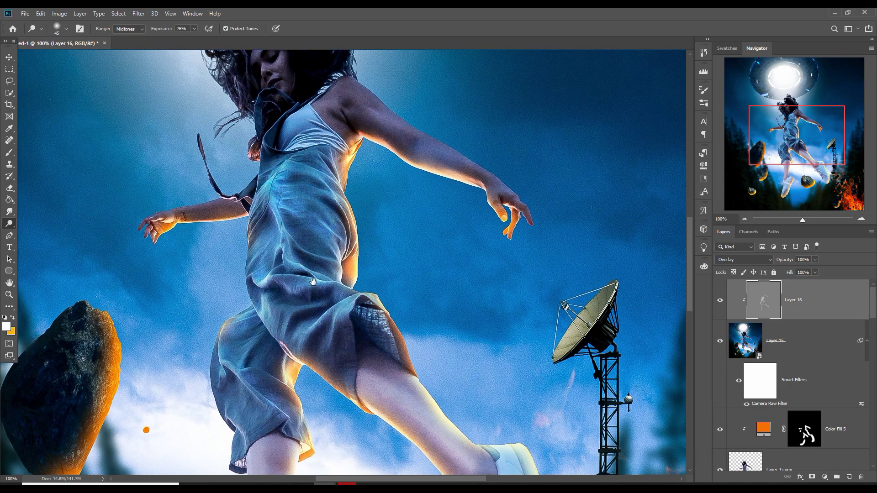
Step: Compare the full composite with and without the dodge layer
left_click(719, 300)
left_click(10, 58)
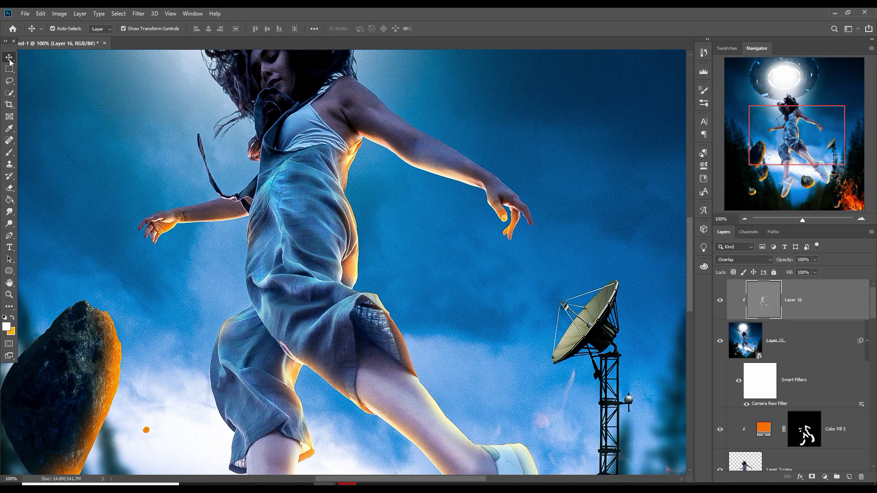
key("ctrl+0")
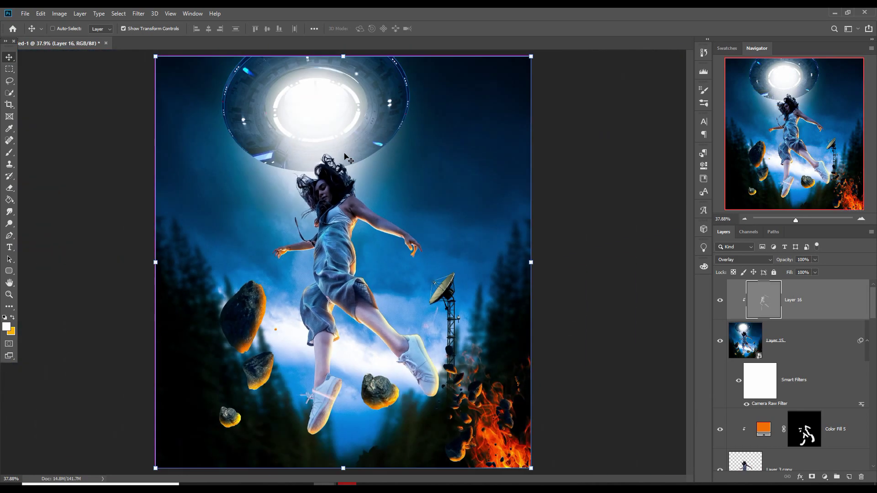
key("ctrl")
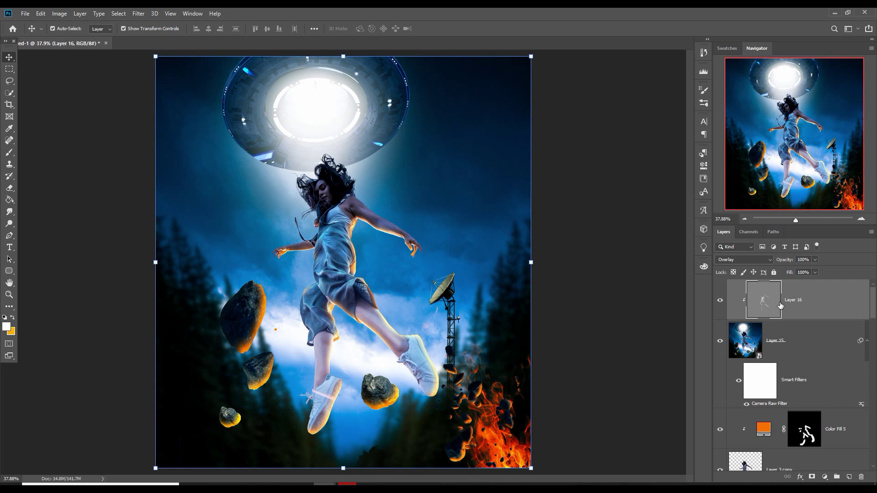
left_click(719, 305)
left_click(720, 305)
left_click(720, 305)
left_click(720, 305)
Step: Merge all visible layers into a new layer at the top of the stack
key("ctrl+shift+alt+e")
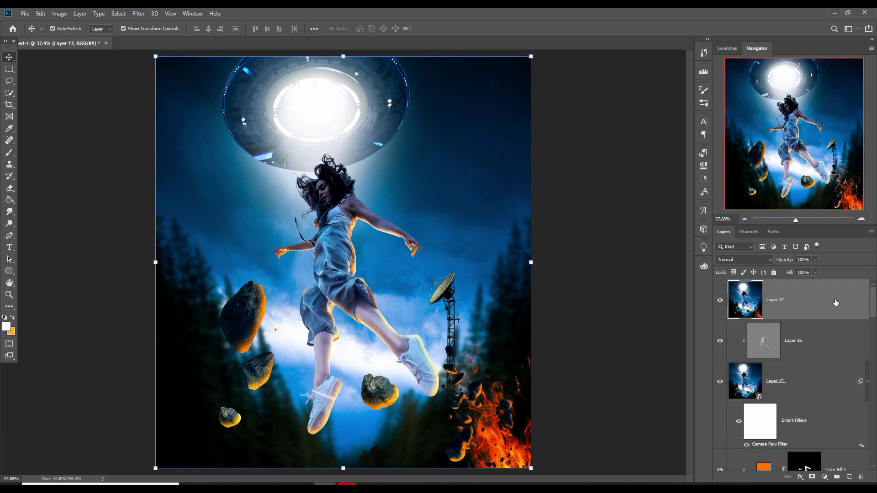